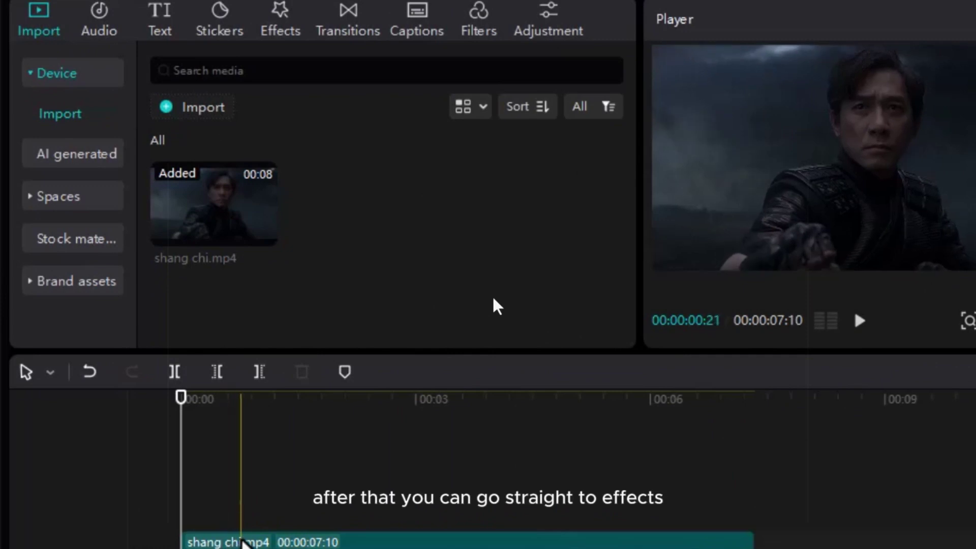
Add the B&W Sketch effect from the Cartoon video effects over the shang chi.mp4 clip, stretched to the clip's full length.
left_click(293, 23)
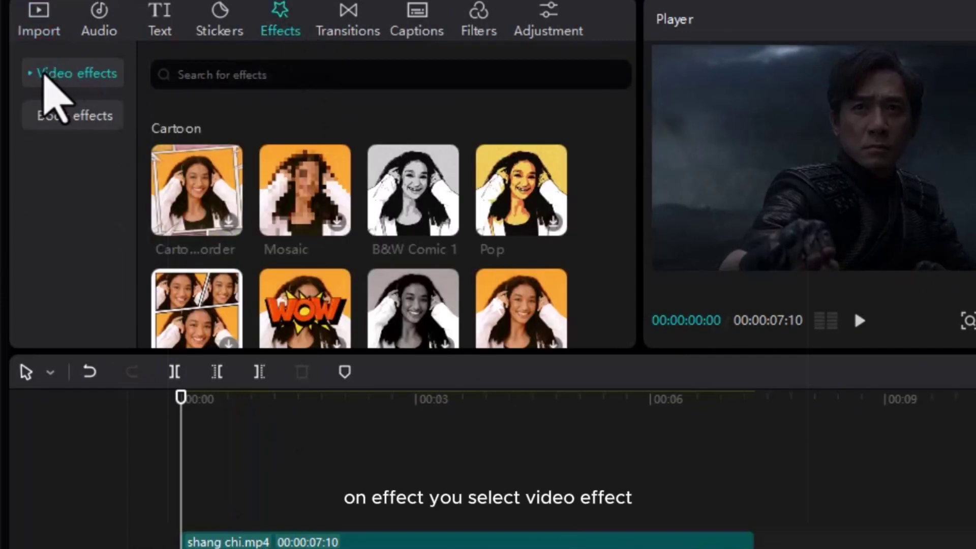
left_click(45, 74)
scroll(67, 224, "down", 5)
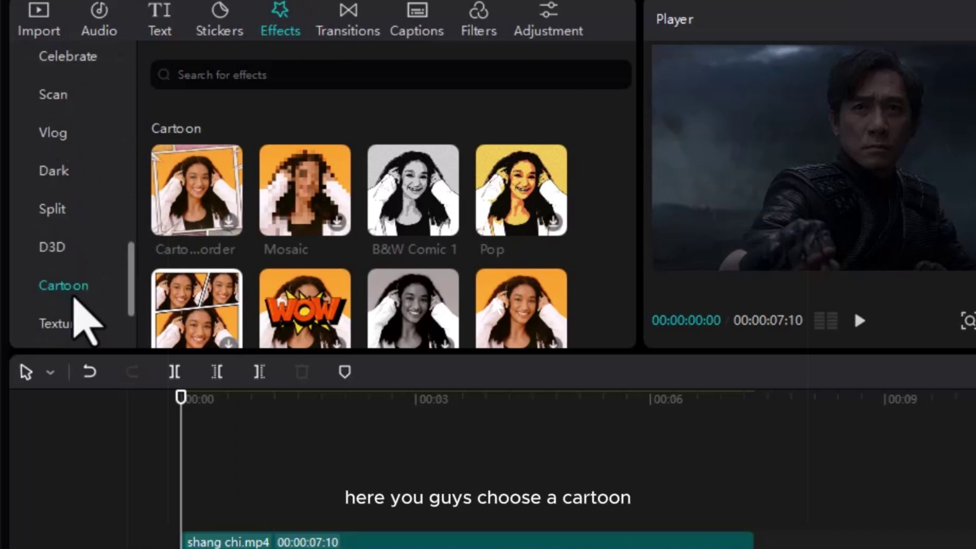
scroll(305, 262, "down", 8)
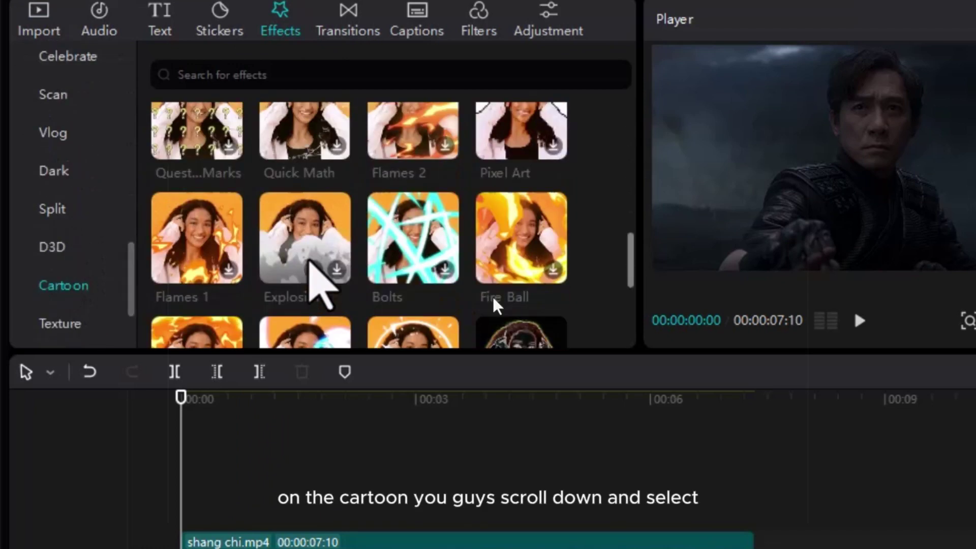
scroll(307, 262, "down", 5)
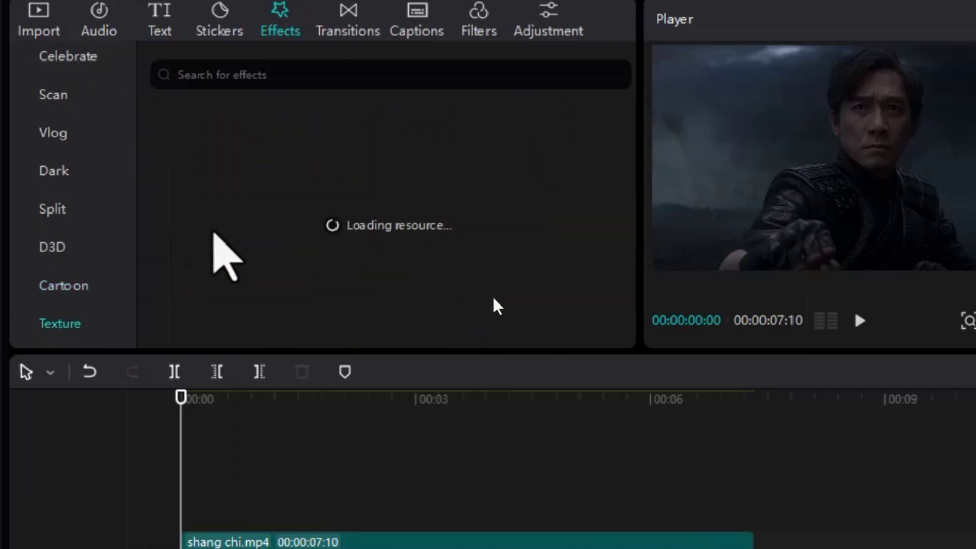
left_click(58, 286)
scroll(257, 283, "down", 10)
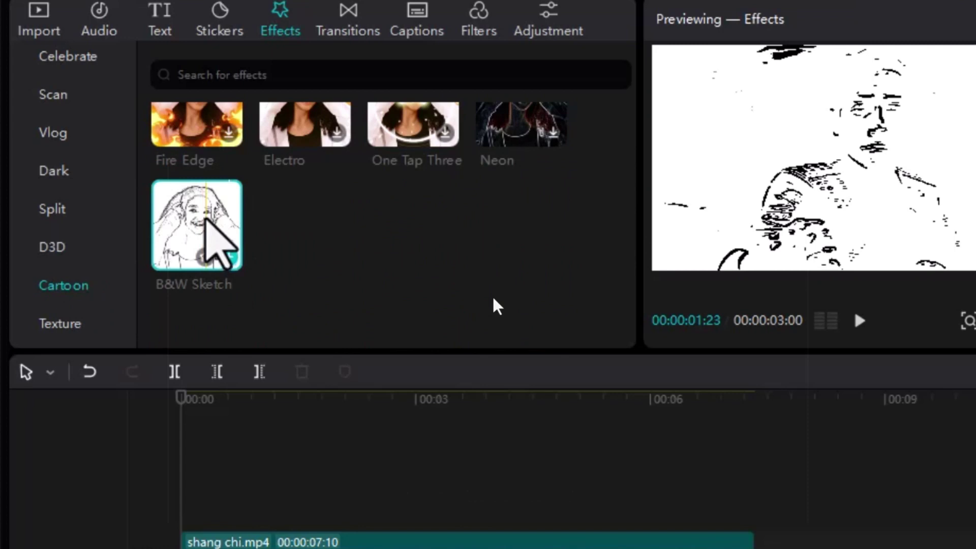
mouse_move(209, 226)
left_mouse_down()
mouse_move(249, 379)
mouse_move(183, 509)
mouse_move(186, 548)
left_mouse_up()
mouse_move(184, 463)
left_mouse_down()
mouse_move(193, 478)
mouse_move(191, 425)
mouse_move(267, 358)
mouse_move(333, 399)
left_mouse_up()
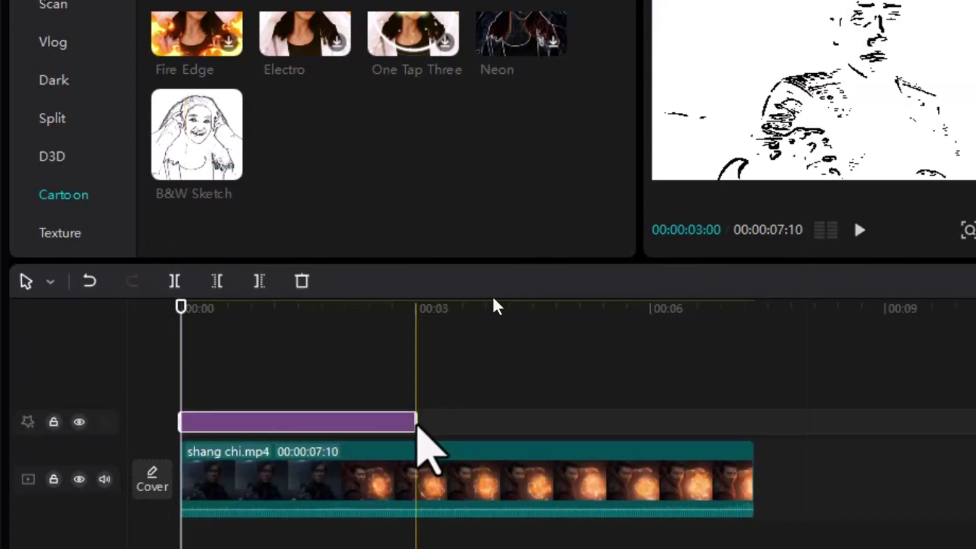
left_click_drag(416, 422, 755, 420)
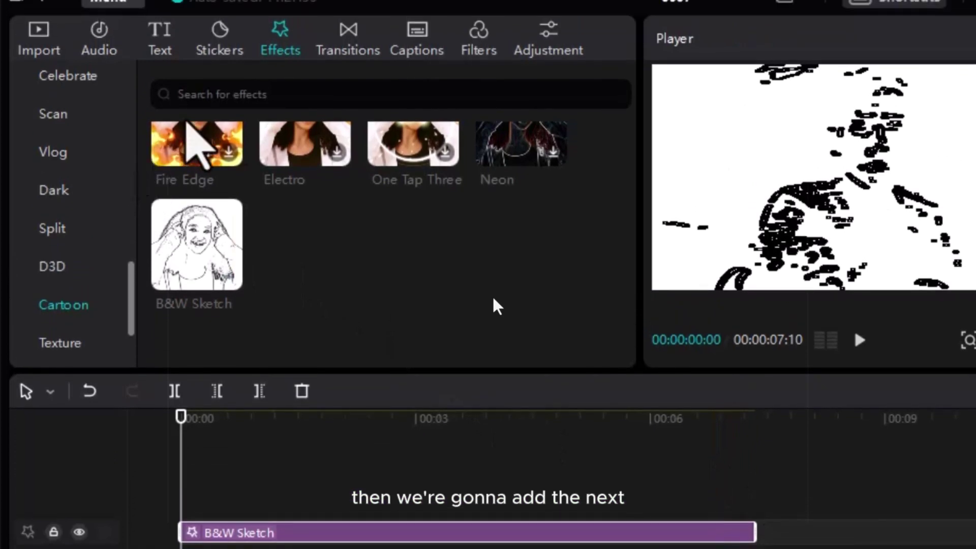
Cover the full length of the clip with the Blur effect from the Lens category and set its blur amount to 14.
scroll(213, 25, "up", 2)
scroll(84, 148, "up", 5)
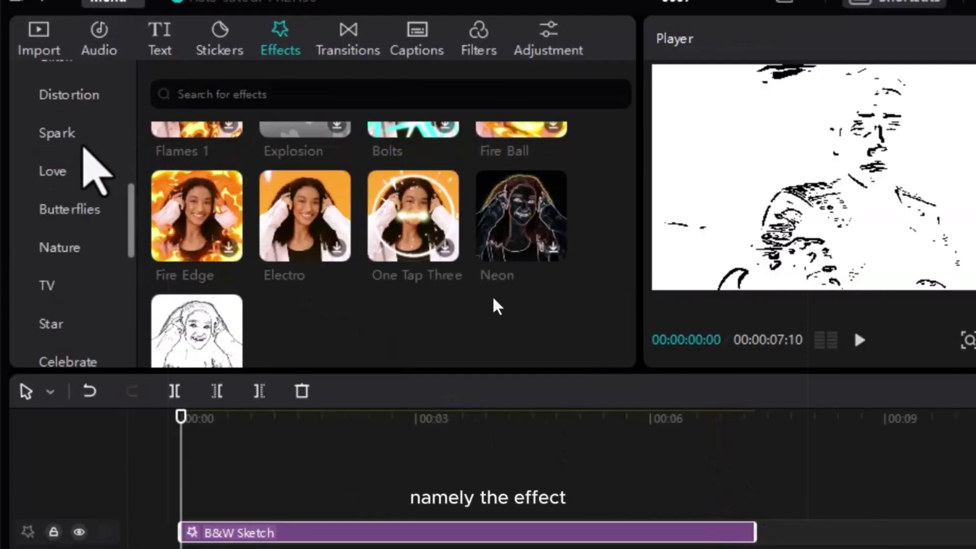
scroll(83, 148, "up", 6)
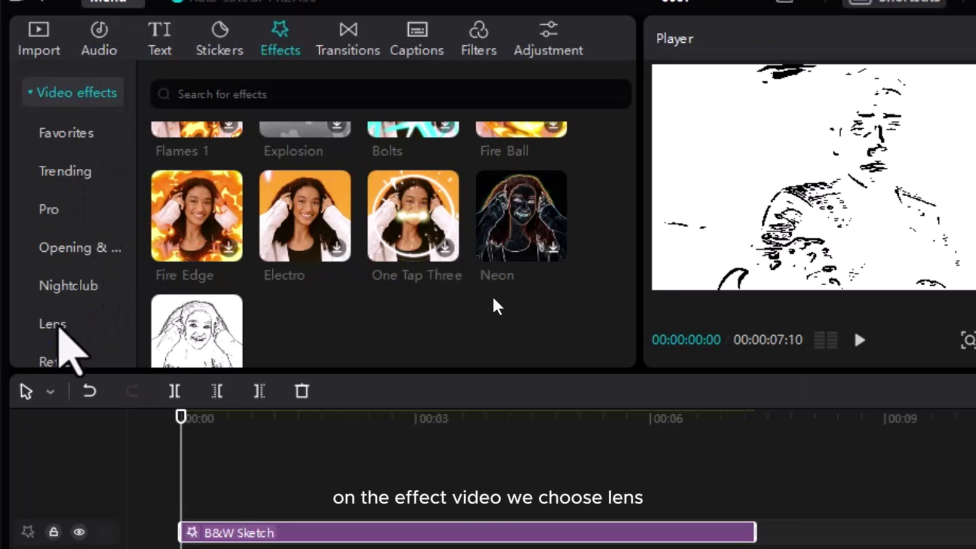
left_click(59, 328)
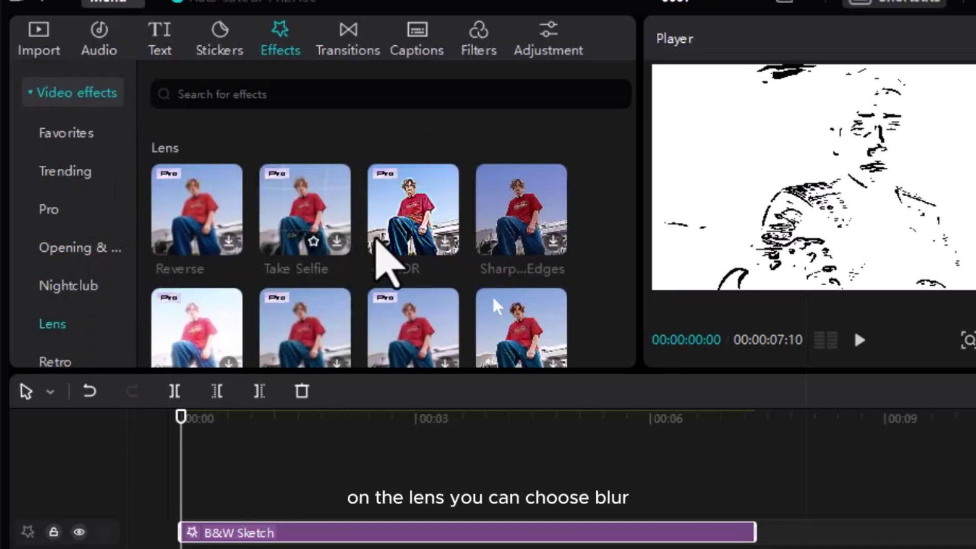
scroll(378, 239, "down", 2)
scroll(418, 245, "down", 5)
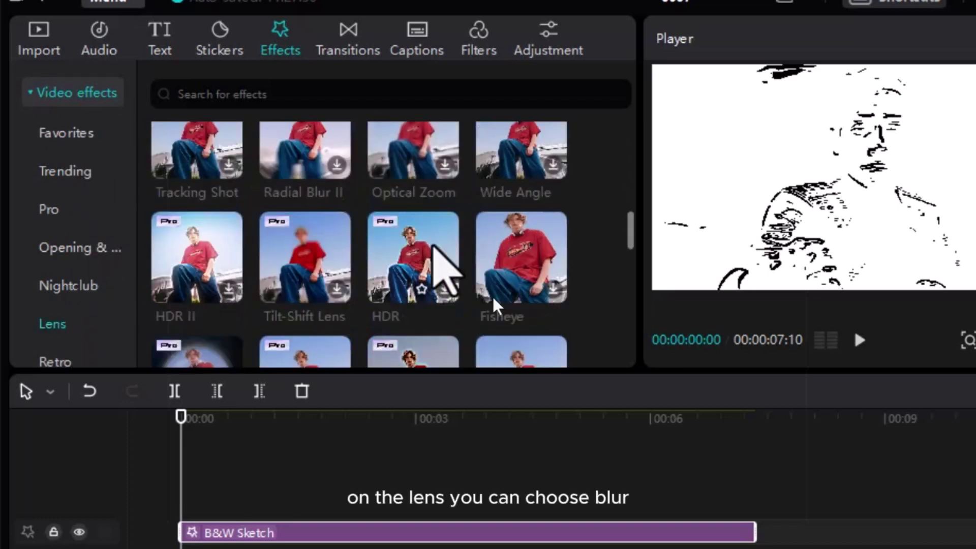
scroll(493, 301, "down", 5)
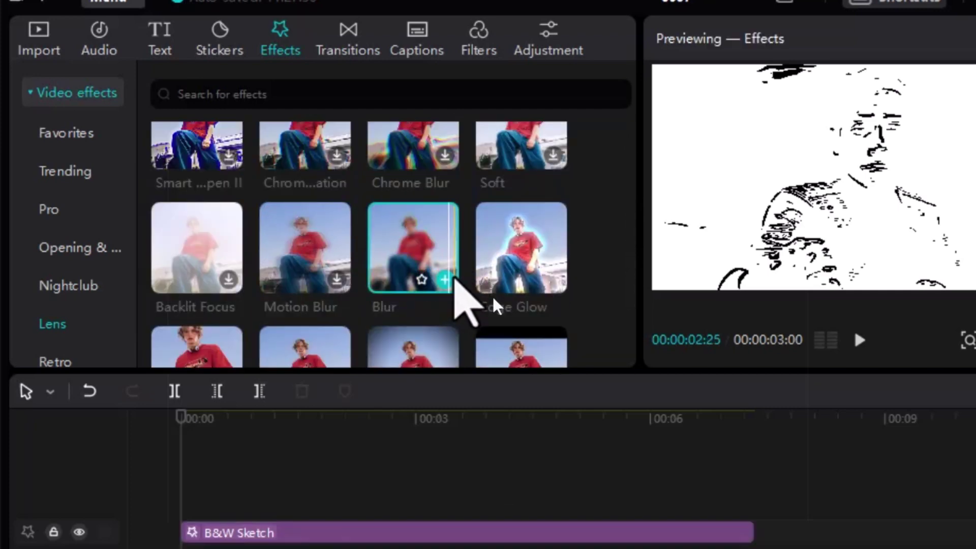
mouse_move(429, 245)
left_mouse_down()
mouse_move(359, 389)
mouse_move(197, 512)
mouse_move(192, 530)
mouse_move(211, 478)
mouse_move(214, 501)
left_mouse_up()
left_click_drag(418, 502, 751, 501)
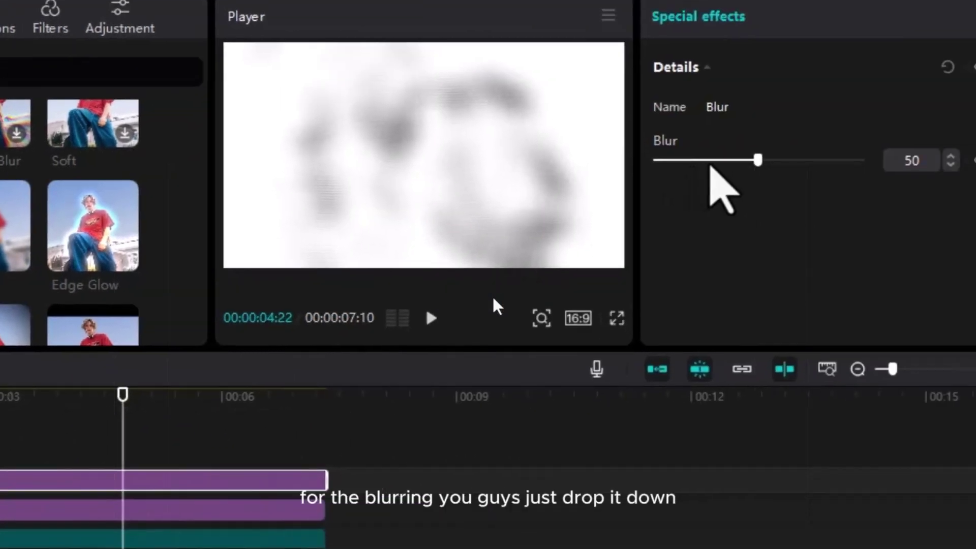
left_click_drag(711, 160, 686, 161)
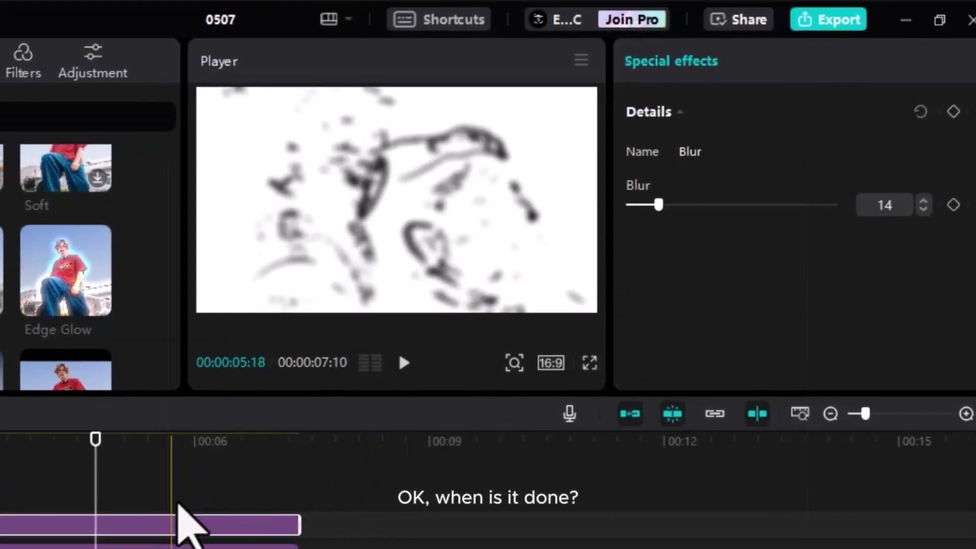
left_click(240, 457)
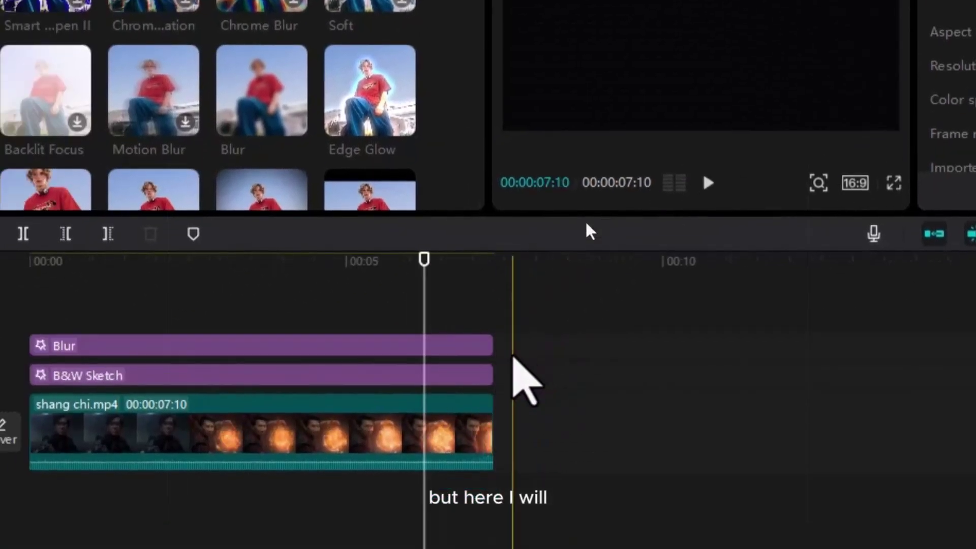
Duplicate the shang chi.mp4 clip together with its Blur and B&W Sketch effects, placing the copy directly after the original.
scroll(512, 355, "down", 1)
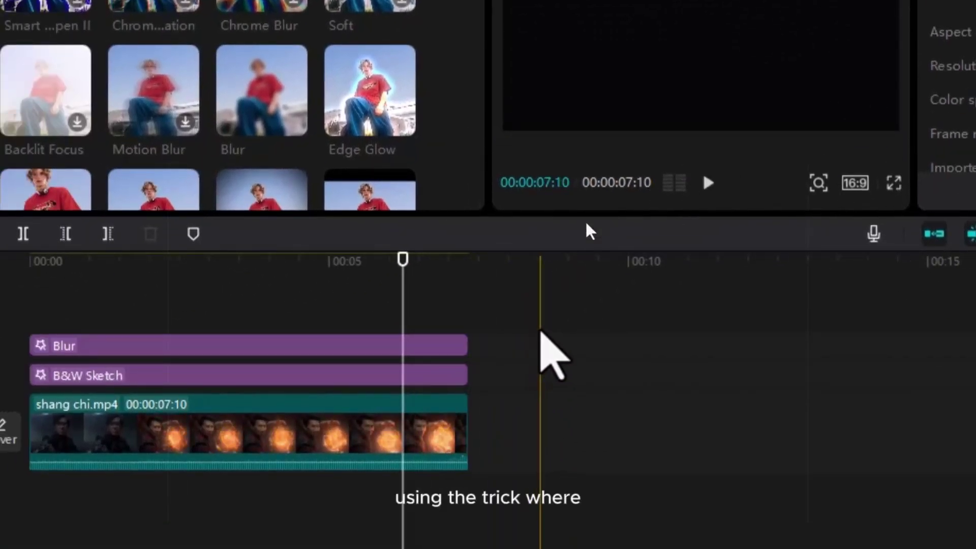
mouse_move(540, 328)
left_mouse_down()
mouse_move(424, 425)
mouse_move(266, 464)
mouse_move(255, 436)
left_mouse_up()
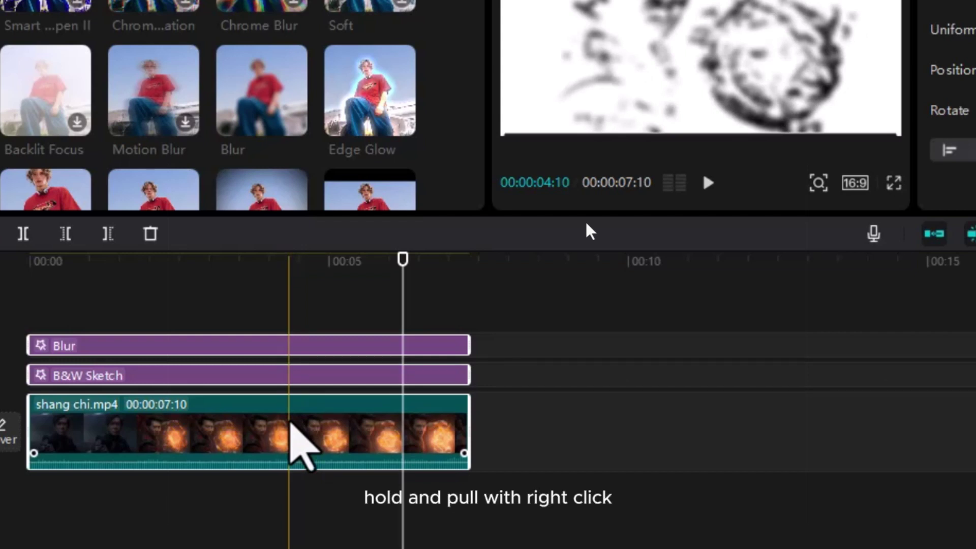
mouse_move(291, 420)
left_mouse_down()
mouse_move(777, 435)
mouse_move(723, 427)
mouse_move(776, 422)
mouse_move(714, 414)
mouse_move(754, 403)
left_mouse_up()
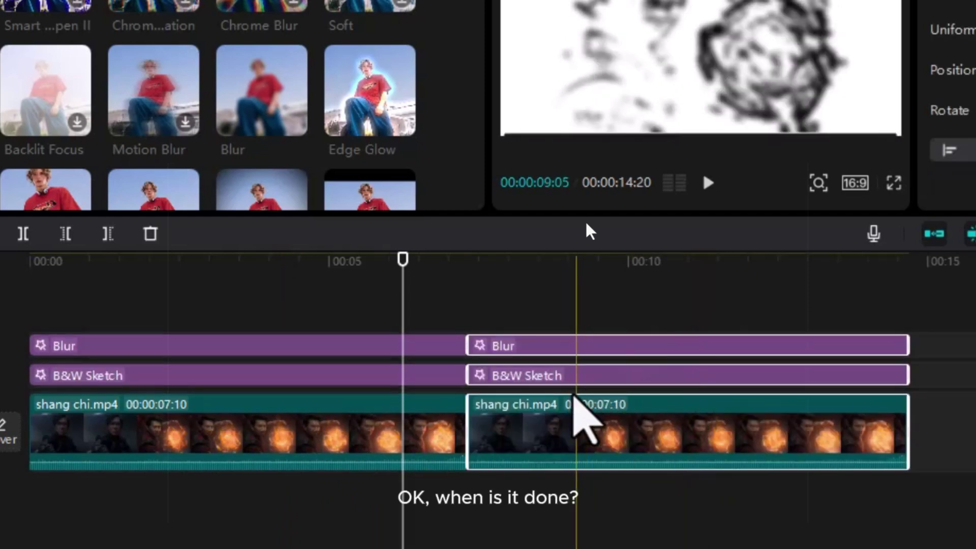
left_click(484, 501)
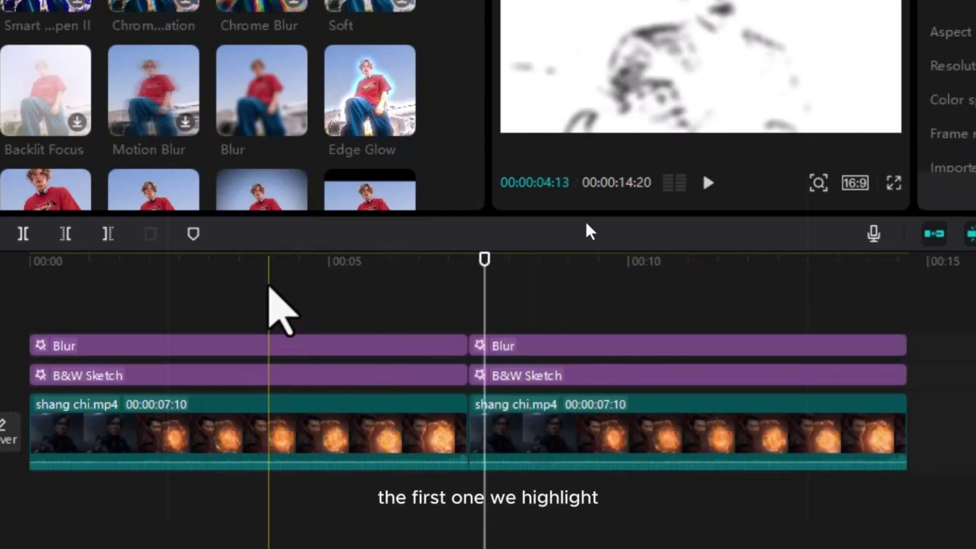
Combine the first shang chi.mp4 clip and its Blur and B&W Sketch effects into a compound clip.
mouse_move(179, 414)
left_mouse_down()
mouse_move(160, 497)
mouse_move(156, 473)
left_mouse_up()
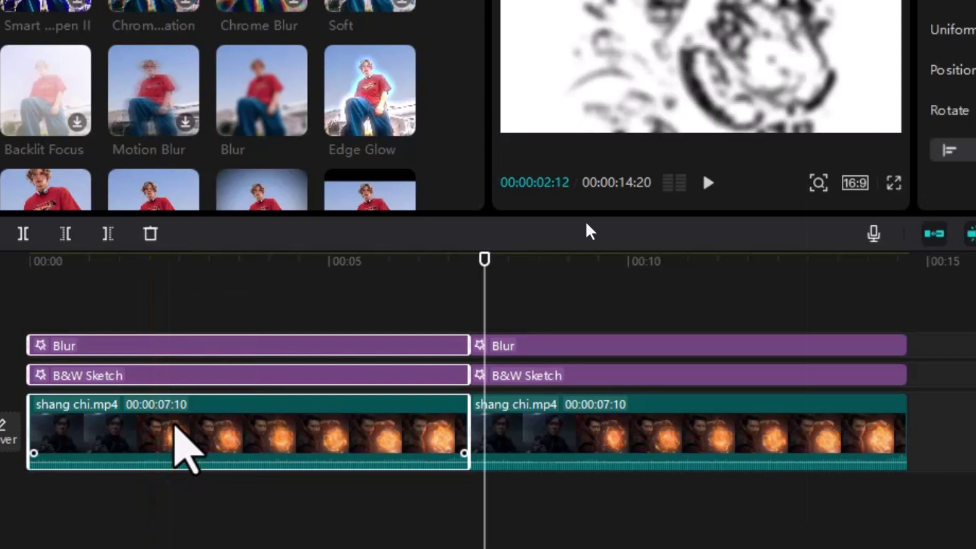
right_click(174, 425)
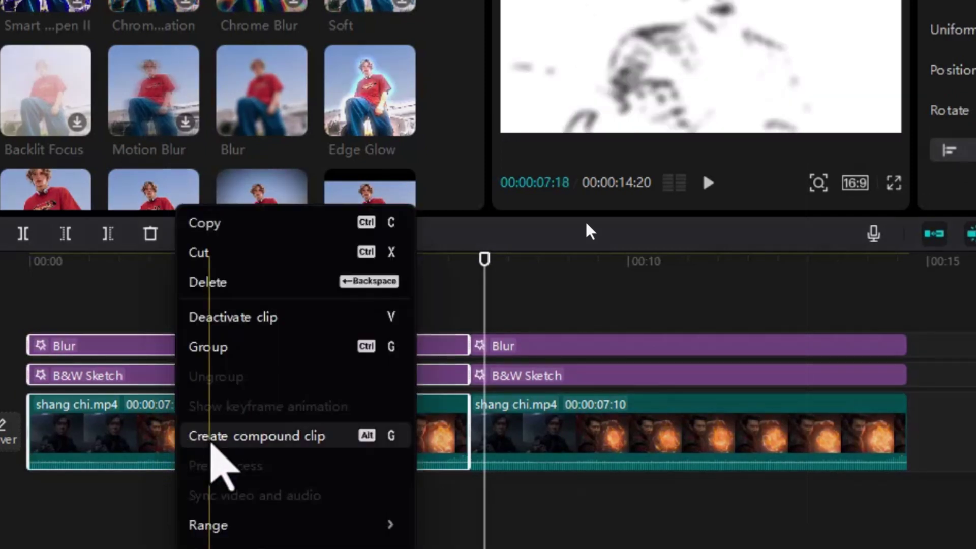
left_click(211, 437)
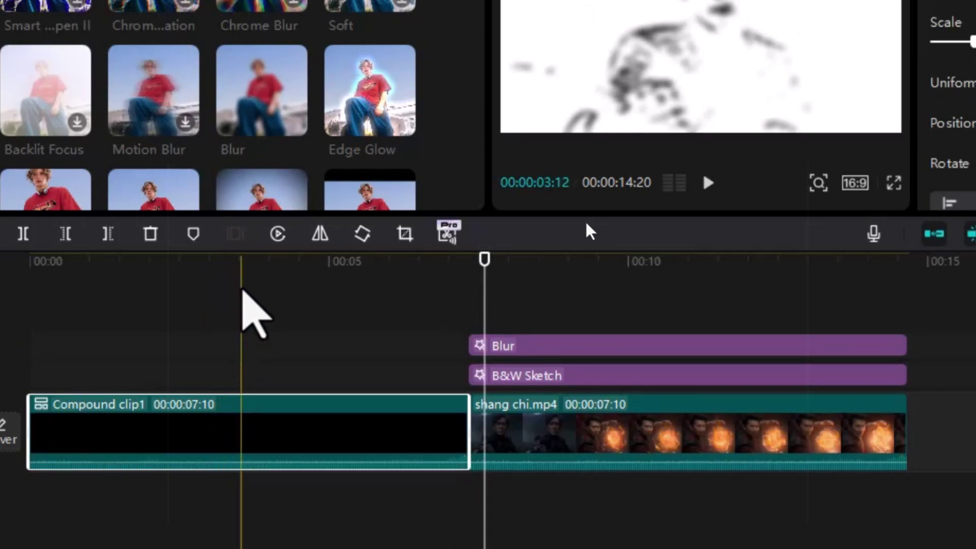
left_click(243, 275)
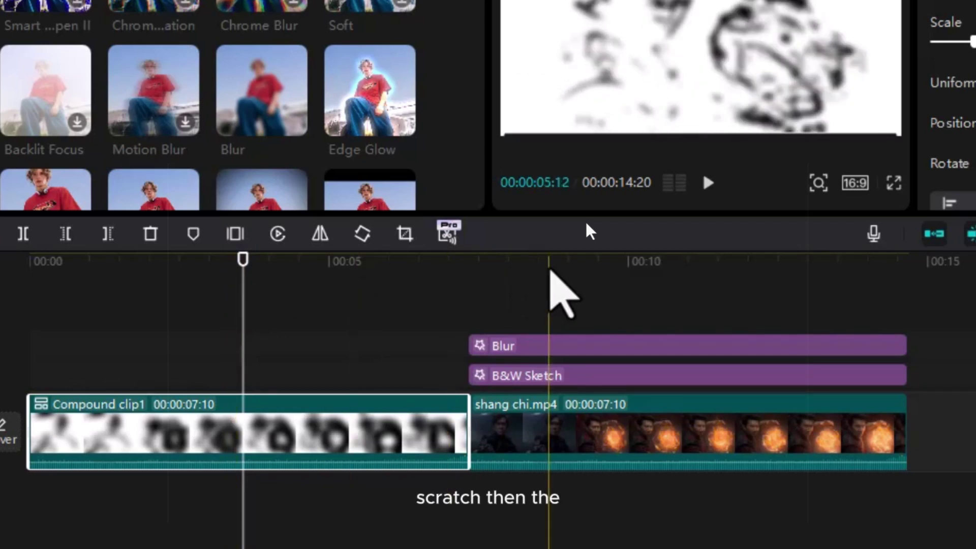
Delete the B&W Sketch effect from above the second shang chi.mp4 clip.
left_click(578, 265)
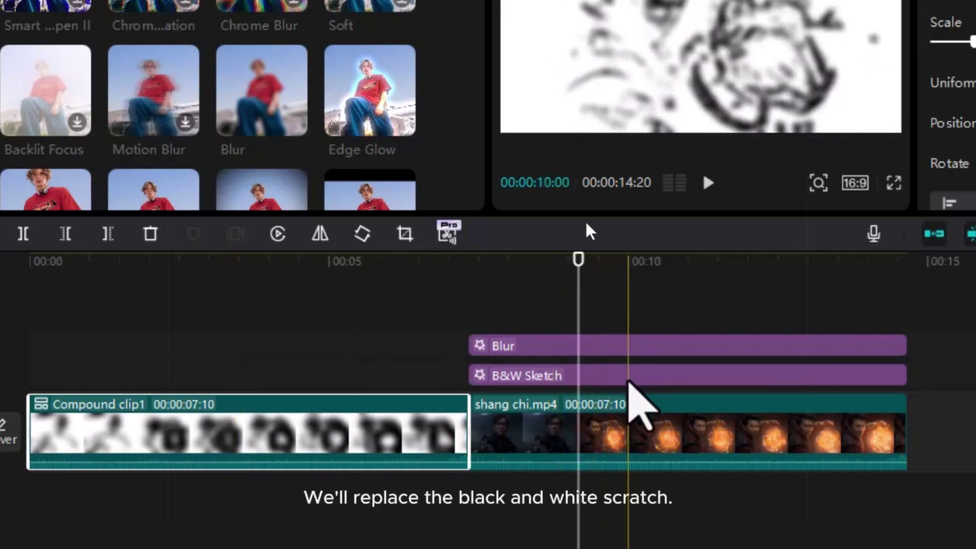
left_click(628, 382)
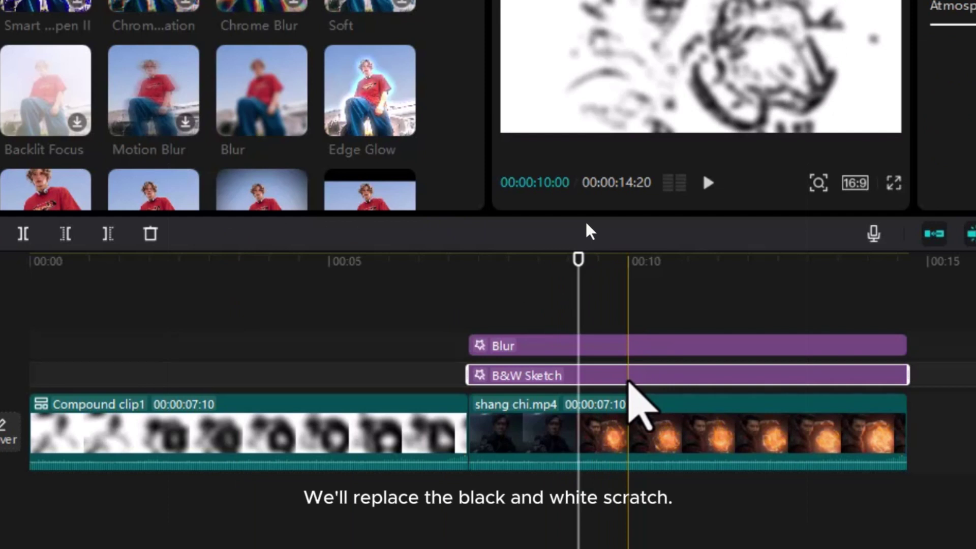
key("Delete")
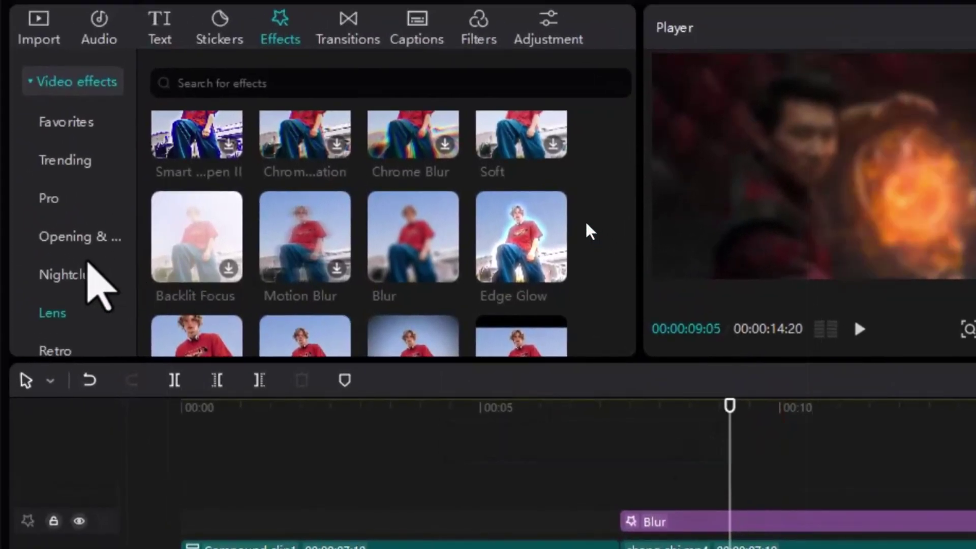
Add the Neon effect from the Cartoon category between the second clip and its Blur effect, stretched to the clip's full length.
scroll(76, 223, "down", 8)
scroll(89, 264, "down", 5)
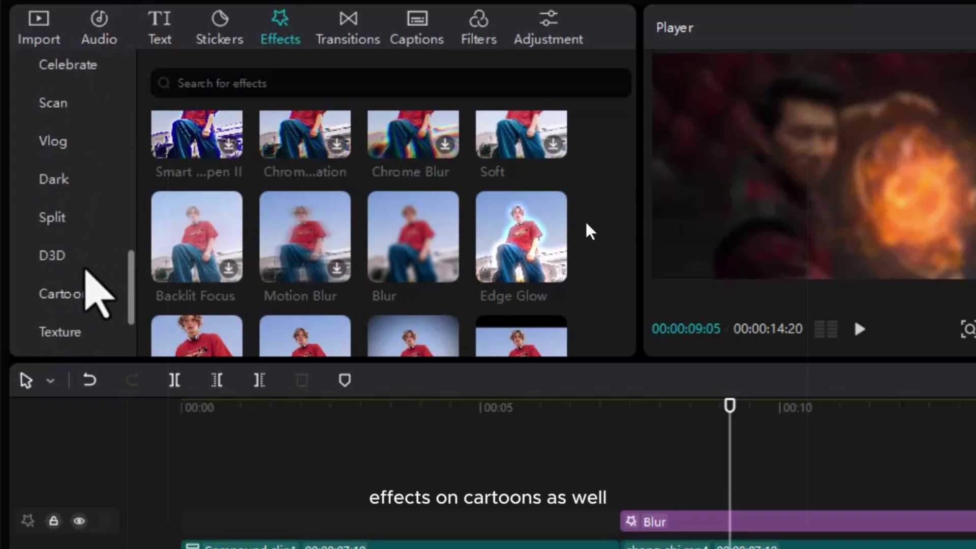
left_click(65, 294)
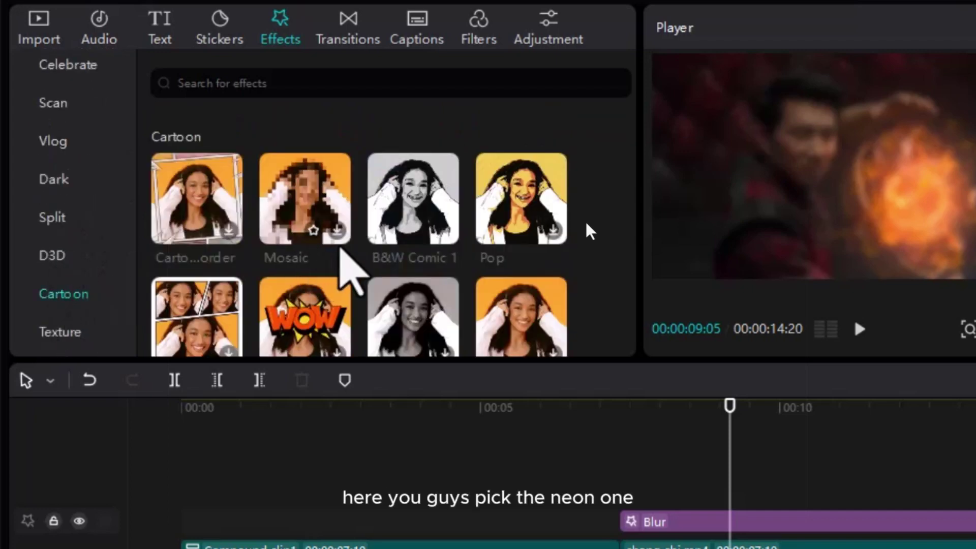
scroll(337, 244, "down", 5)
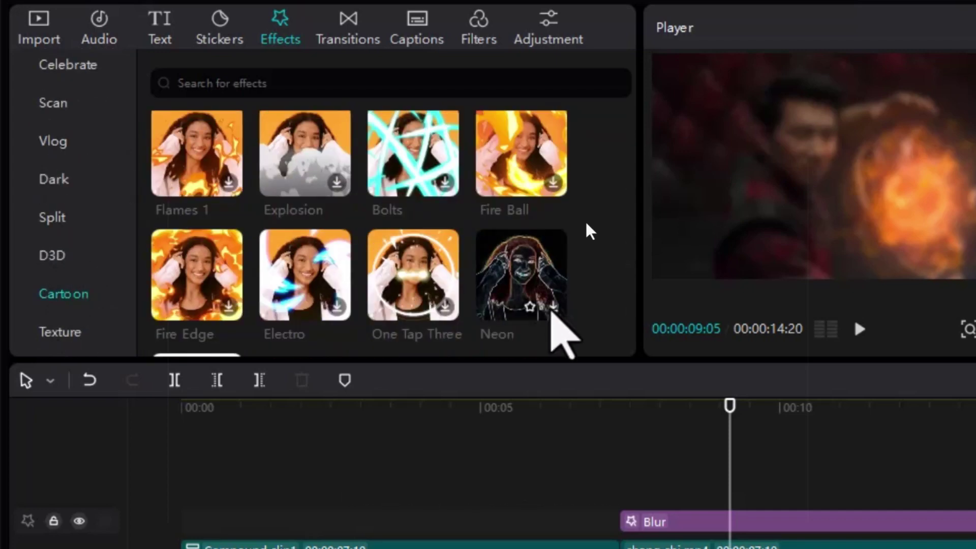
left_click(538, 275)
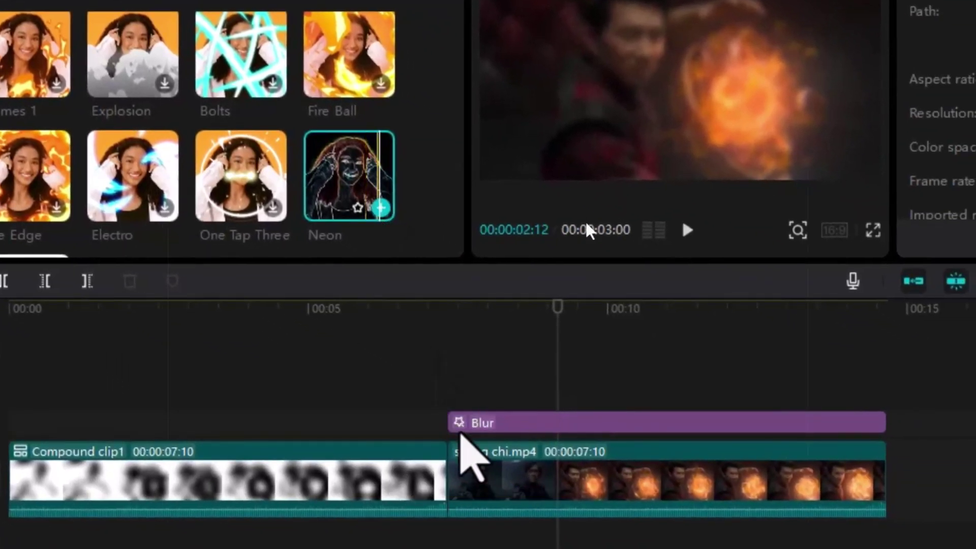
left_click_drag(460, 434, 530, 430)
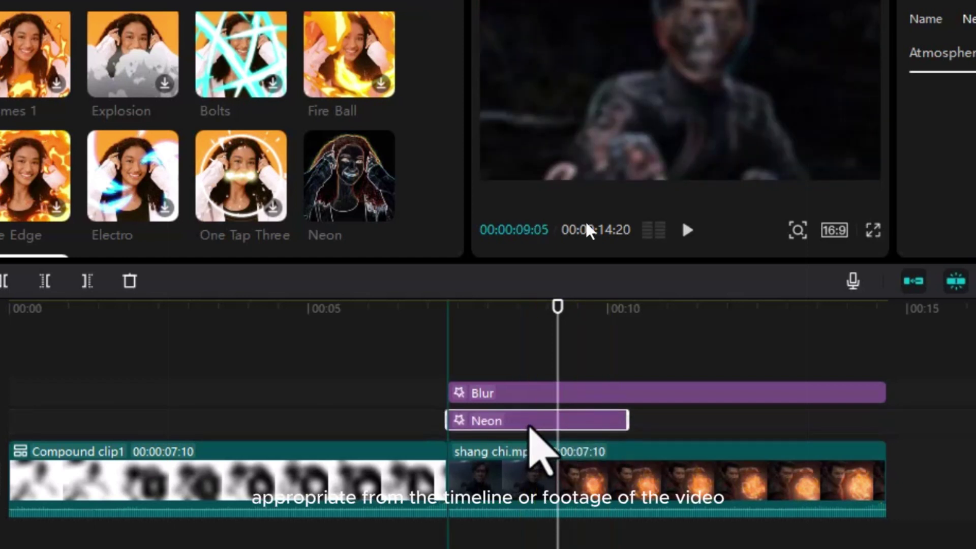
left_click_drag(626, 426, 882, 430)
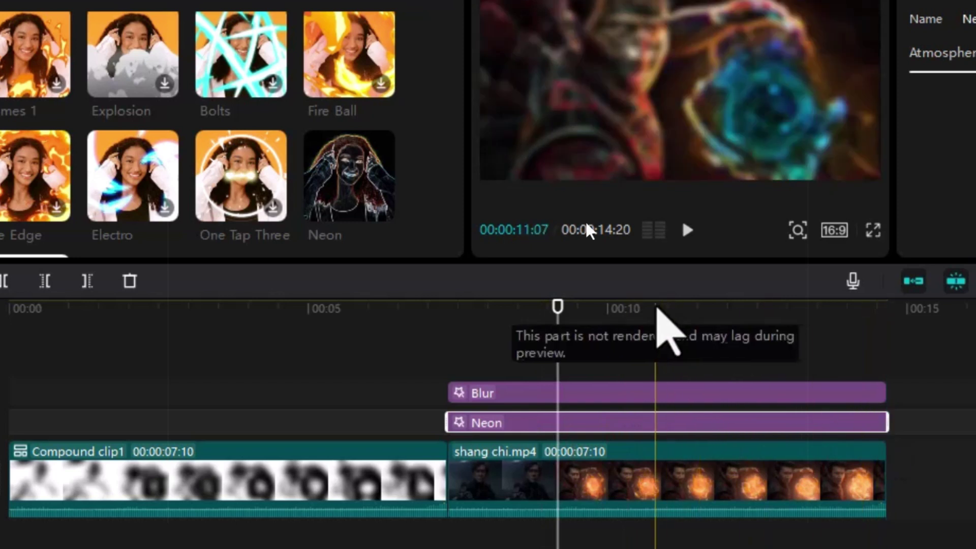
left_click(656, 327)
left_click(789, 338)
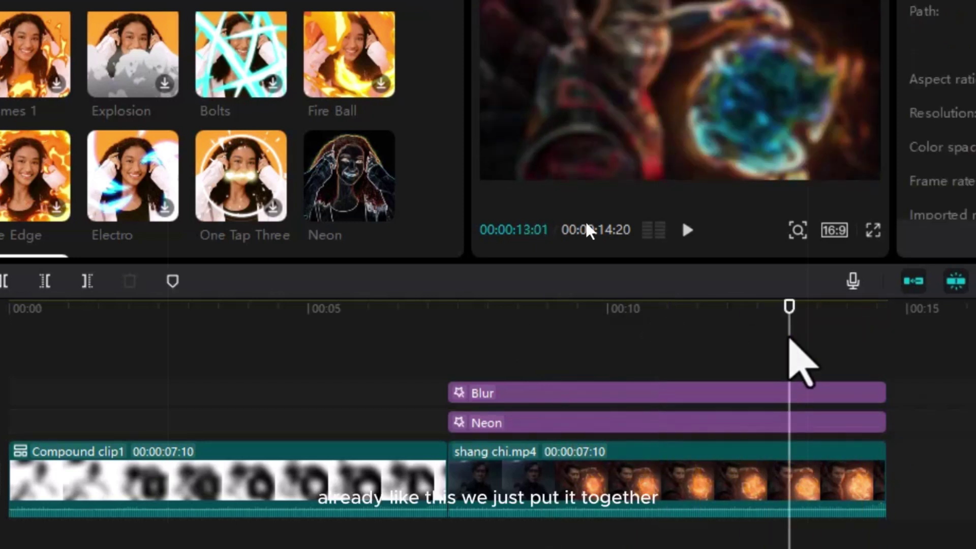
Combine the second shang chi.mp4 clip and its Blur and Neon effects into a compound clip.
left_click_drag(921, 350, 725, 483)
right_click(617, 475)
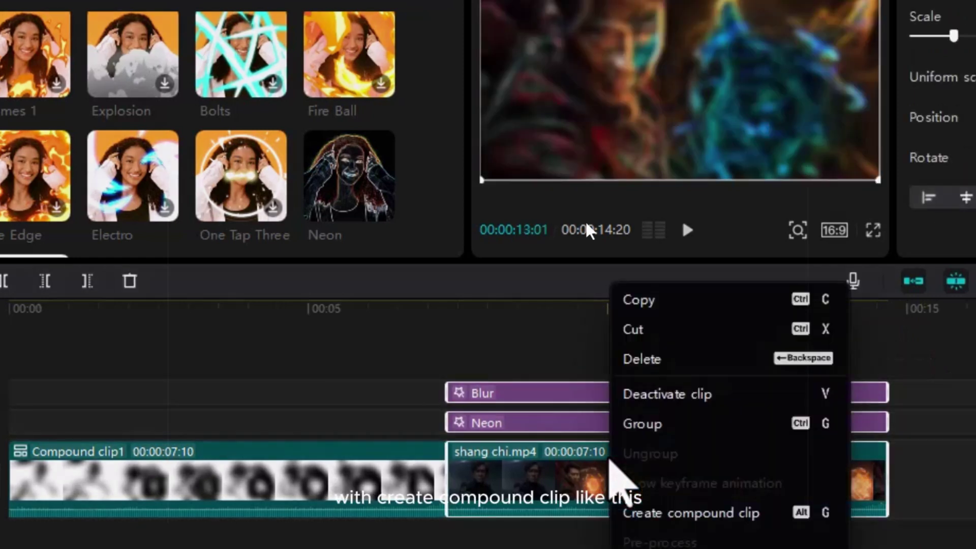
left_click(637, 512)
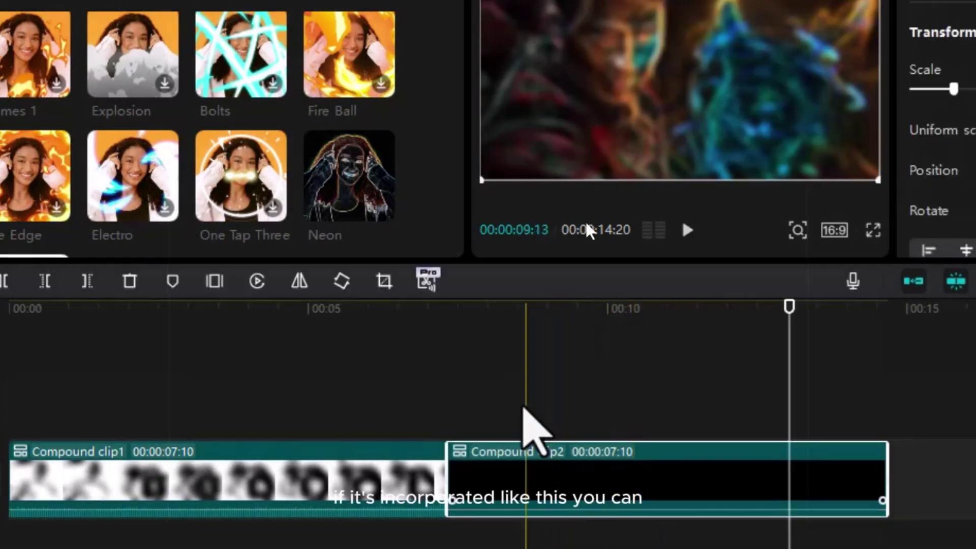
Move the Neon compound clip onto the layer above the B&W Sketch compound clip, aligned to the start of the timeline.
left_click(519, 419)
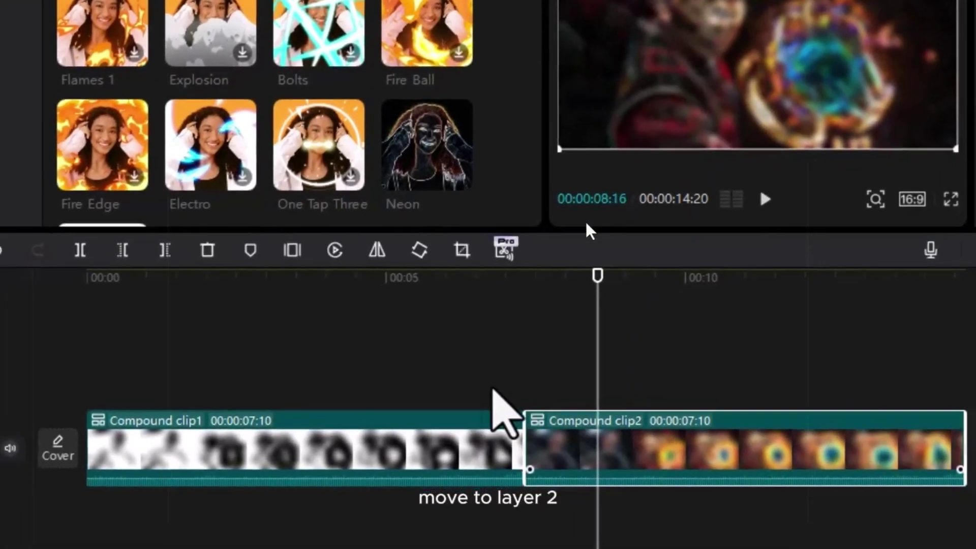
left_click_drag(493, 464, 251, 403)
left_click_drag(350, 363, 232, 370)
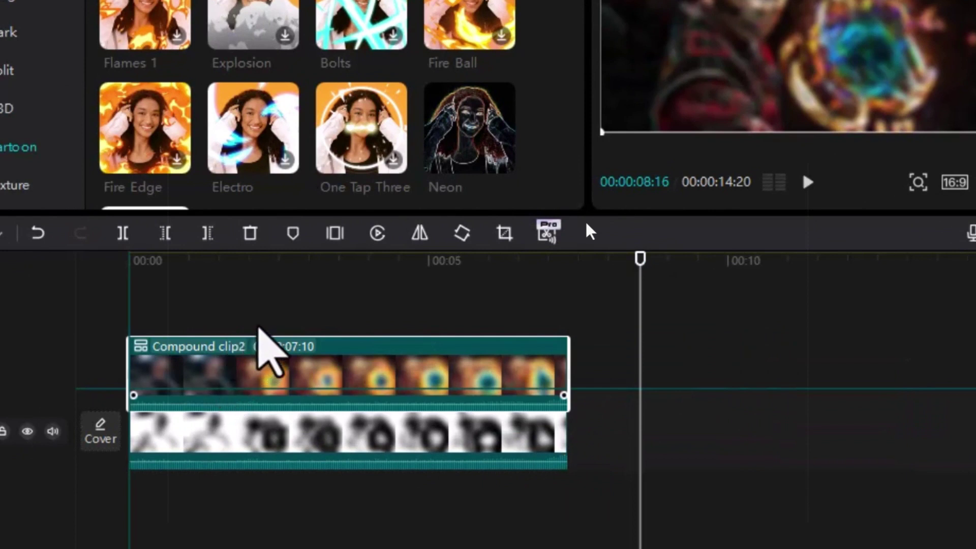
left_click_drag(269, 316, 264, 301)
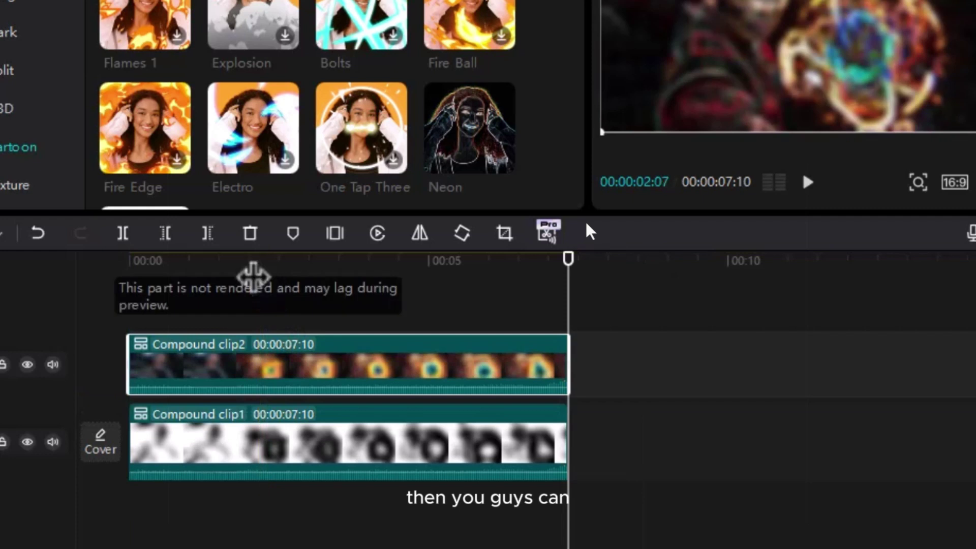
left_click(258, 277)
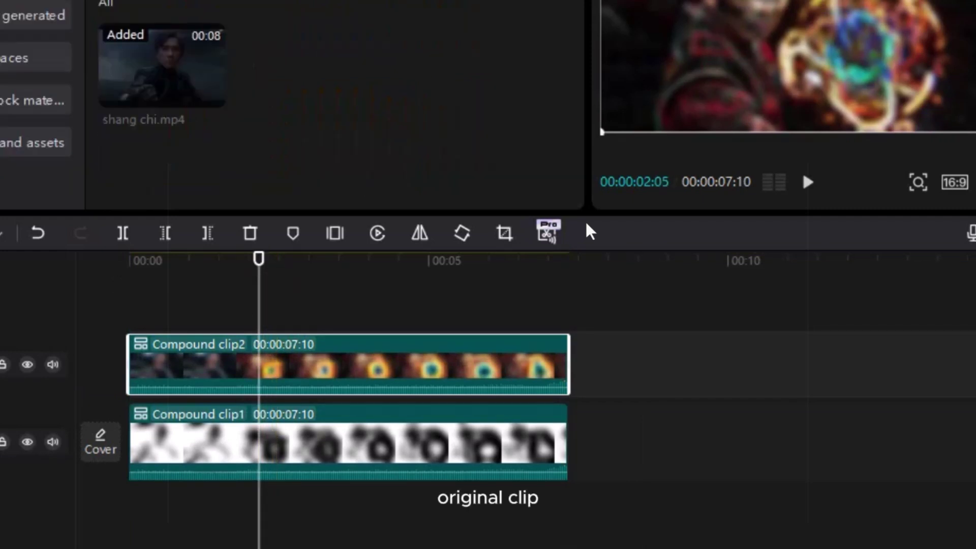
Add the original shang chi.mp4 to the timeline and stack both compound clips on the layers above it, all starting at 00:00.
left_click_drag(161, 66, 632, 360)
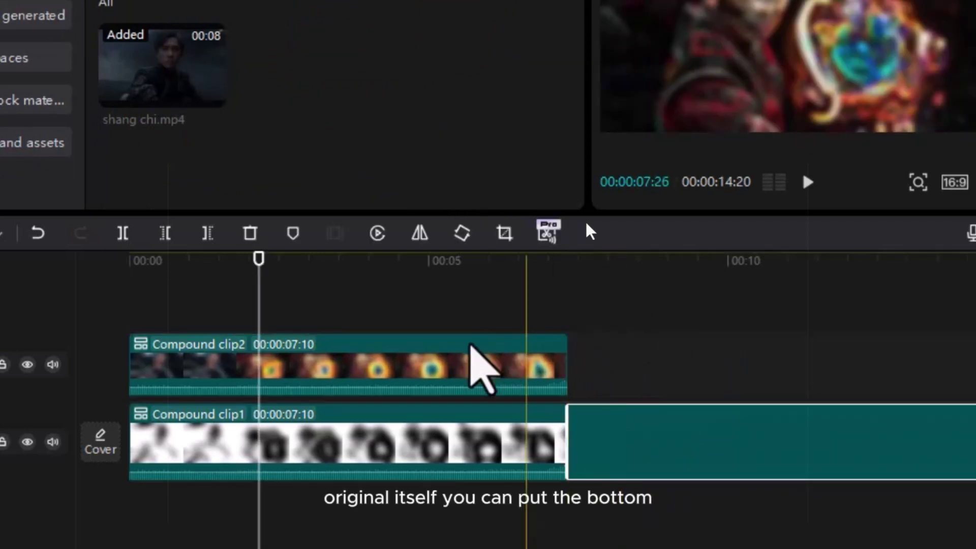
left_click(463, 379)
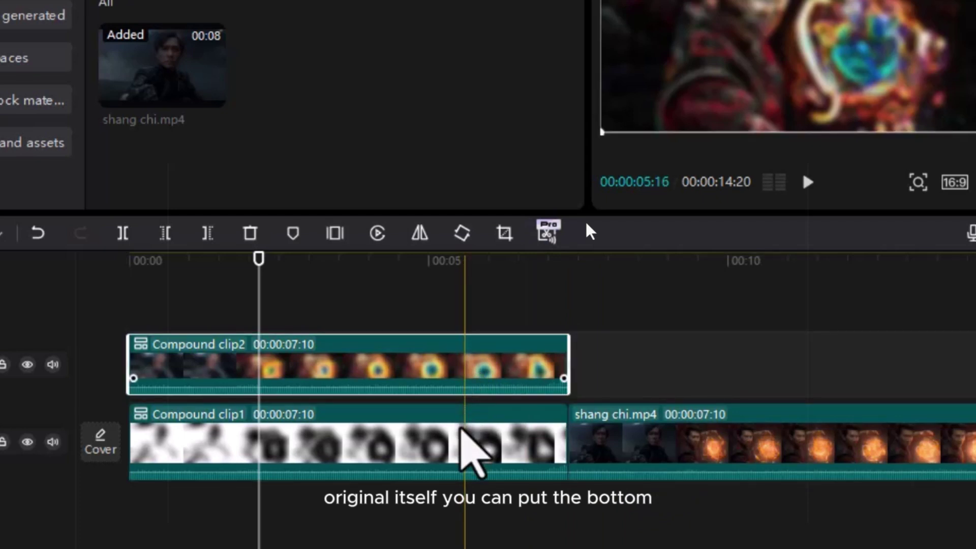
left_click(462, 414, "ctrl")
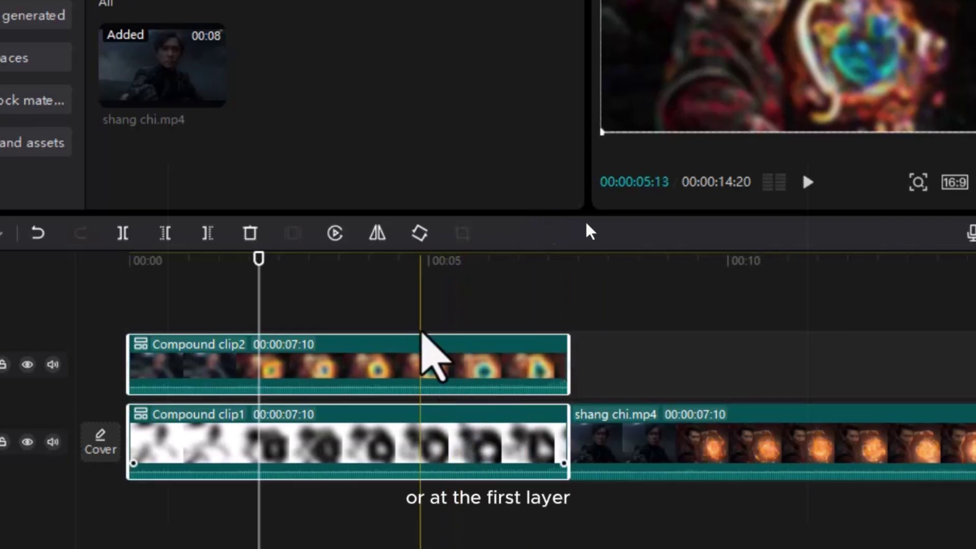
left_click_drag(411, 296, 447, 331)
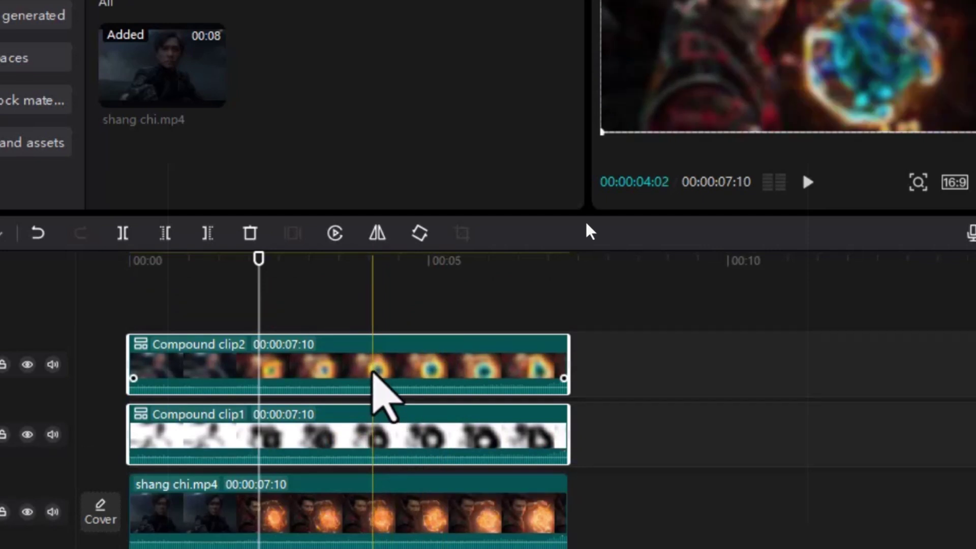
left_click(648, 445)
Set the B&W Sketch compound clip's blend mode to Color burn and its opacity to 66%.
left_click(431, 437)
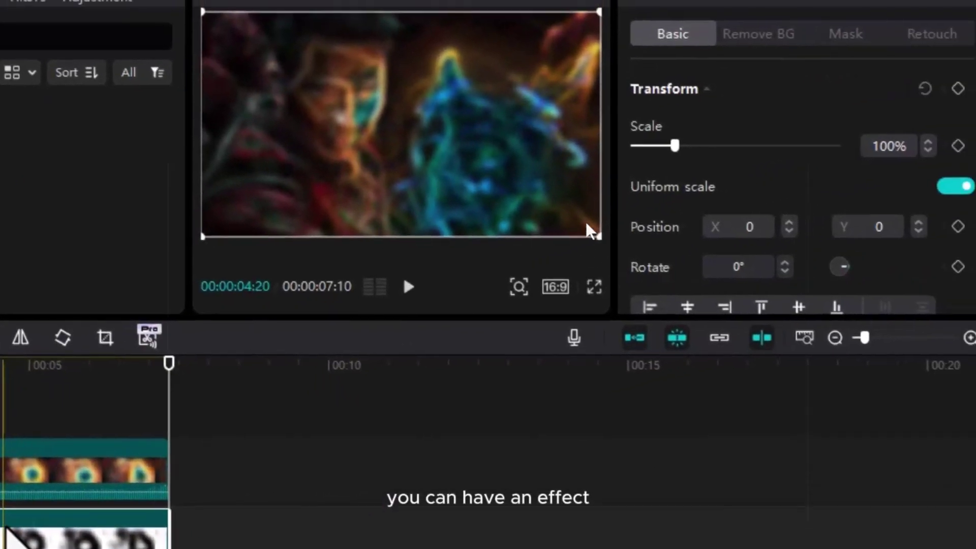
scroll(844, 239, "down", 5)
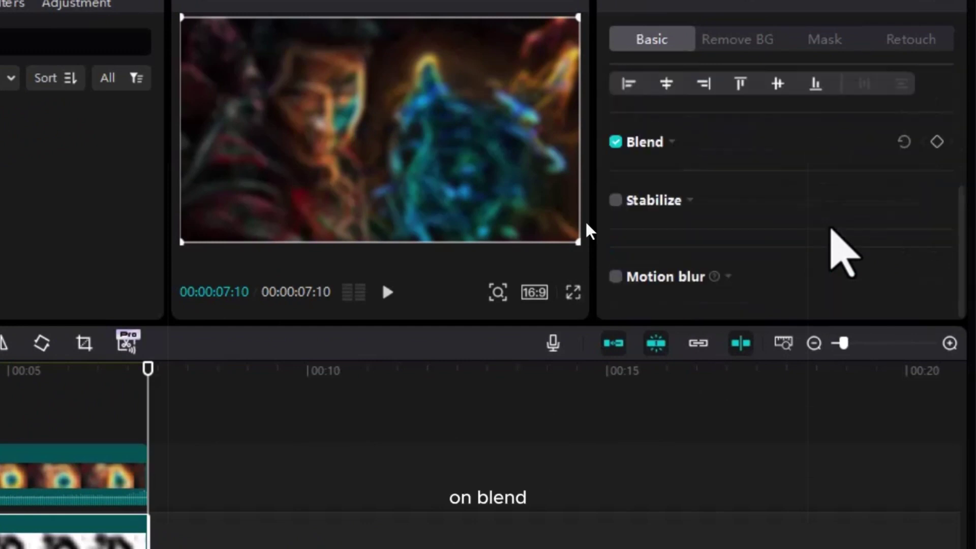
left_click(692, 145)
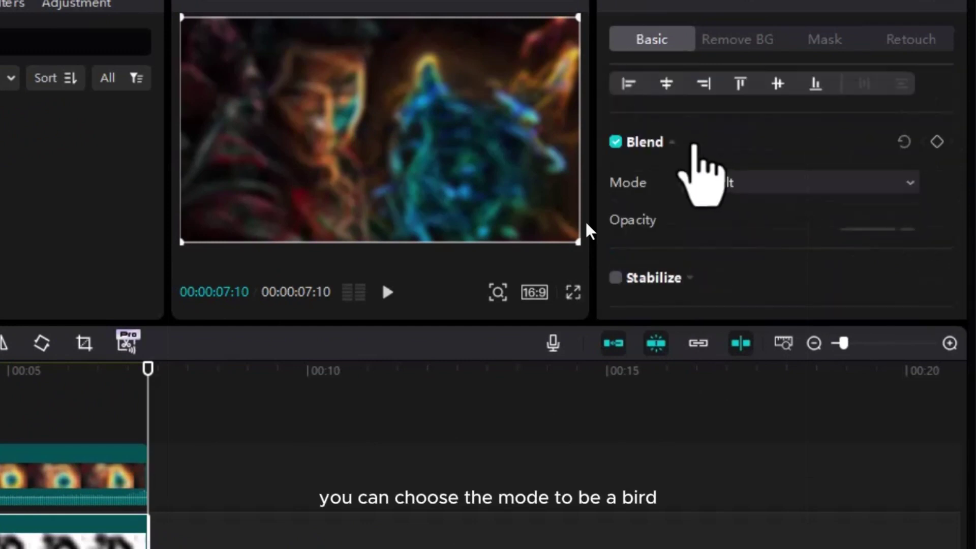
left_click(724, 184)
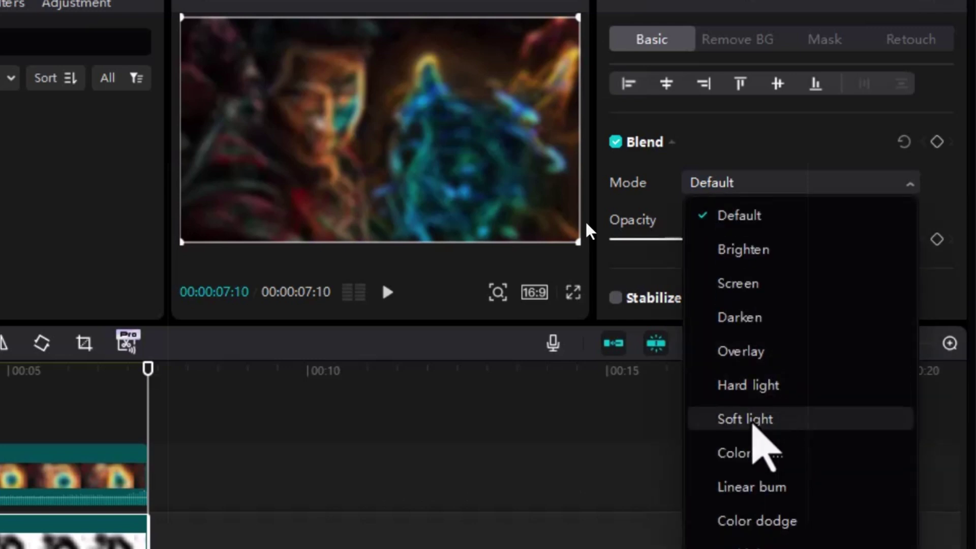
left_click(780, 453)
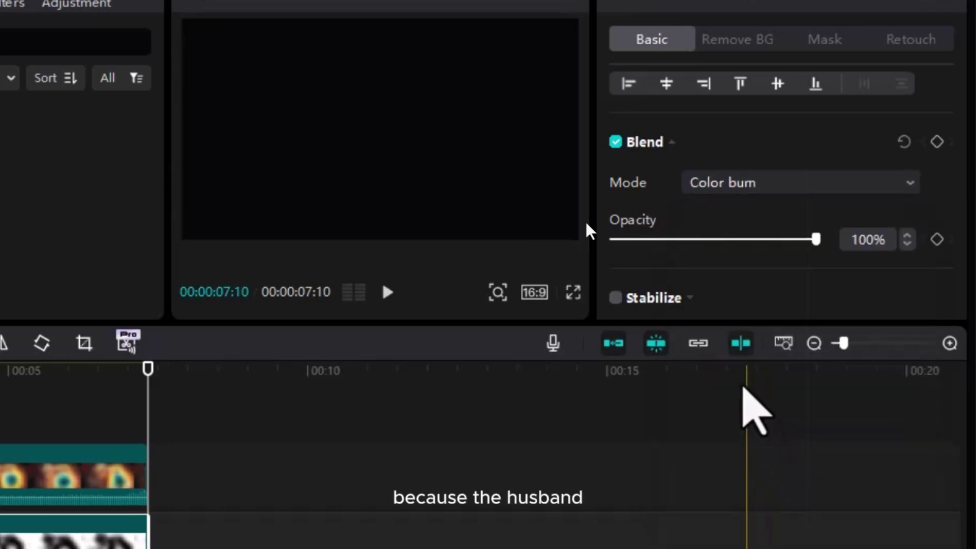
left_click(23, 379)
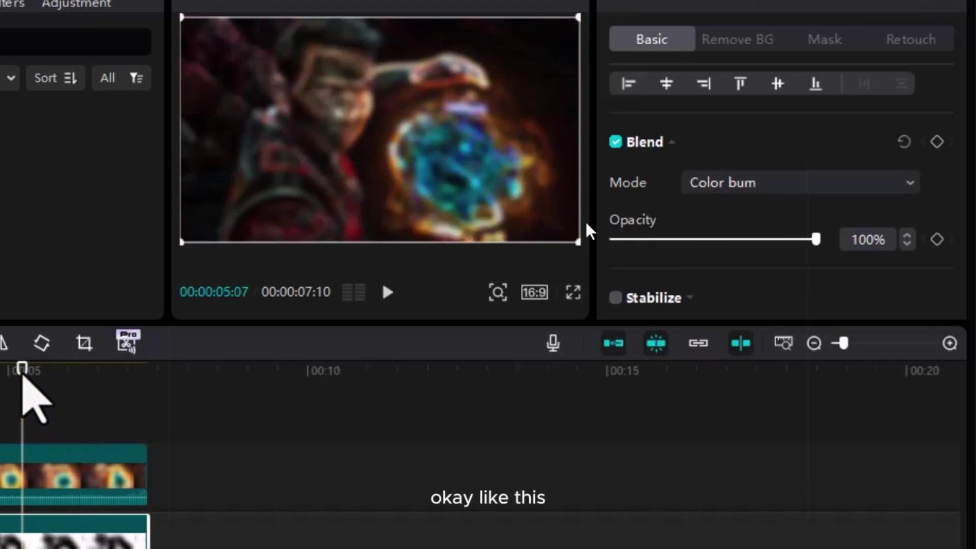
left_click_drag(815, 239, 751, 240)
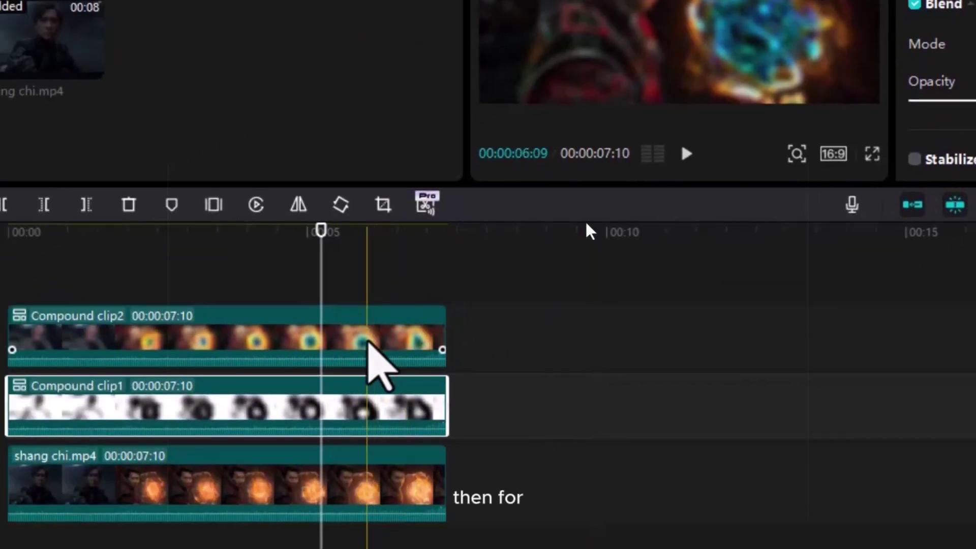
Set the Neon compound clip's blend mode to Color dodge and its opacity to 33%.
left_click(367, 340)
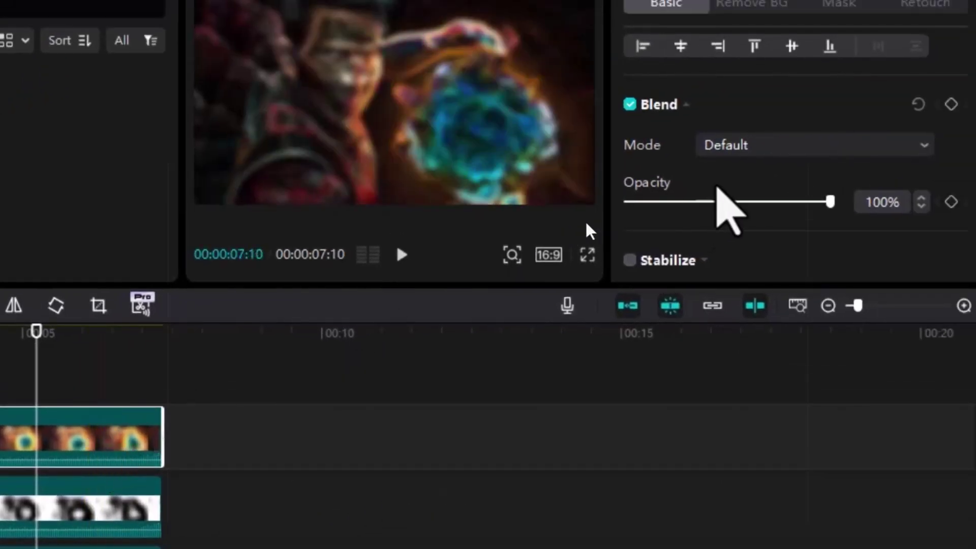
left_click(734, 144)
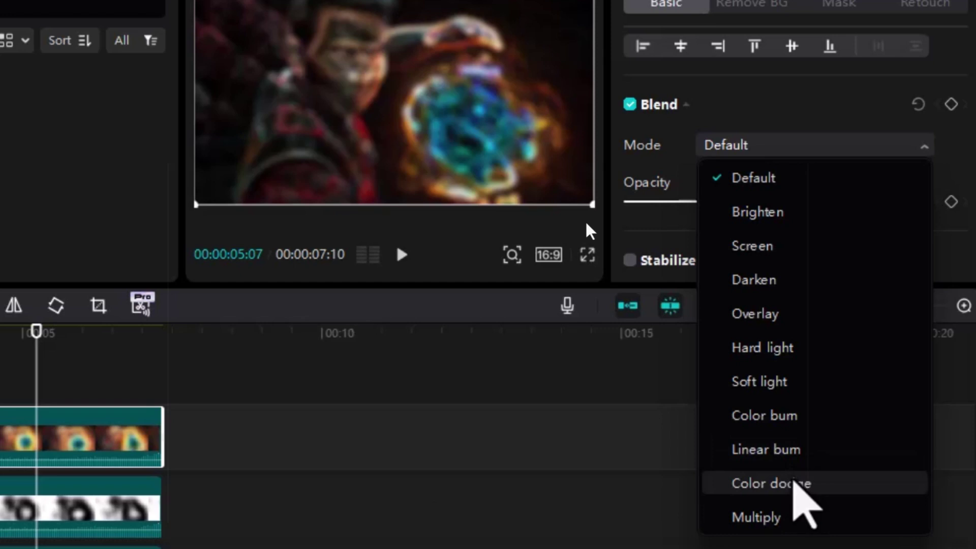
left_click(794, 482)
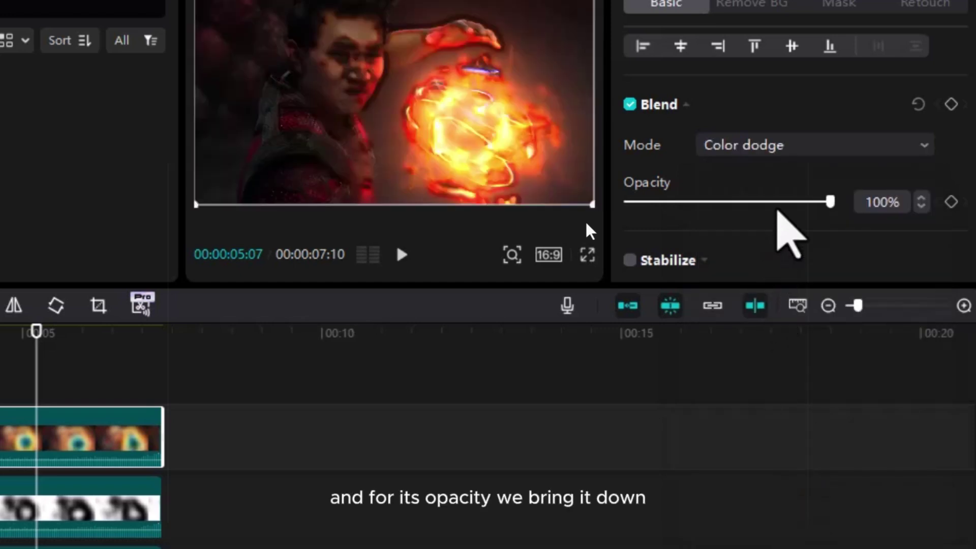
left_click_drag(795, 203, 692, 203)
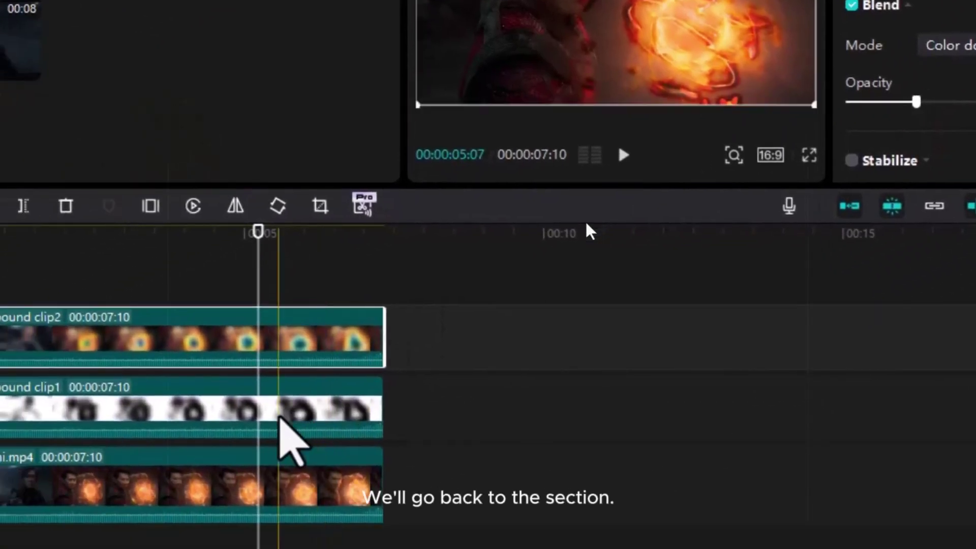
Lower the B&W Sketch compound clip's opacity to 25%.
left_click(238, 442)
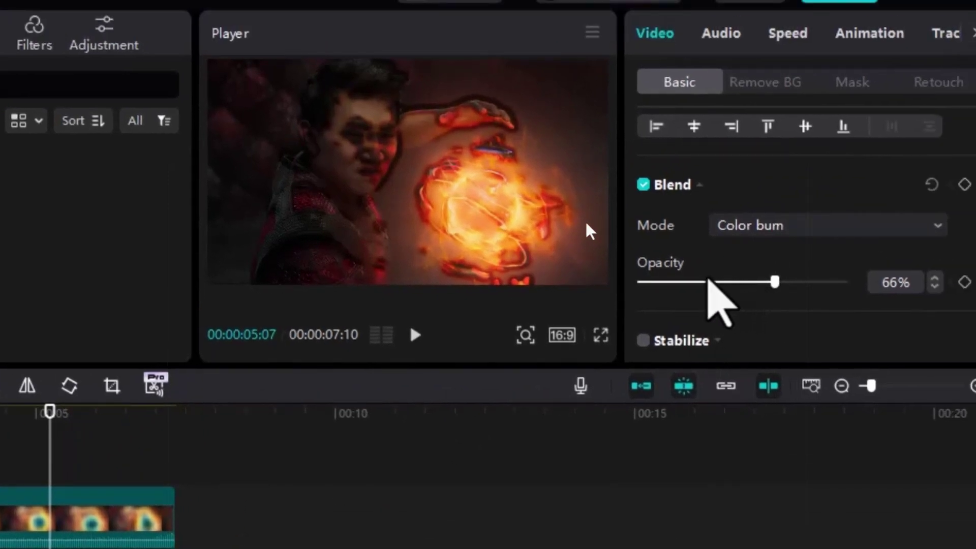
left_click(678, 282)
left_click_drag(663, 277, 668, 278)
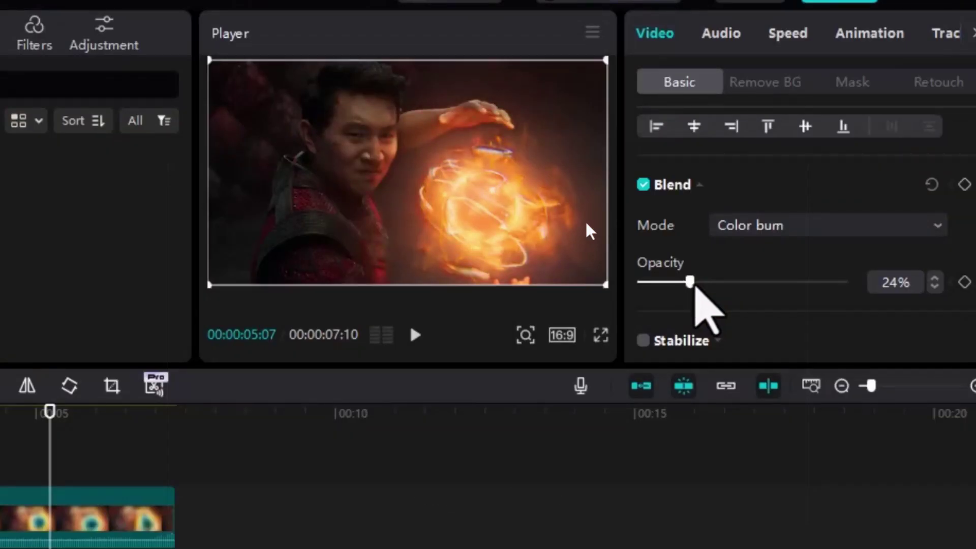
left_click_drag(695, 287, 698, 288)
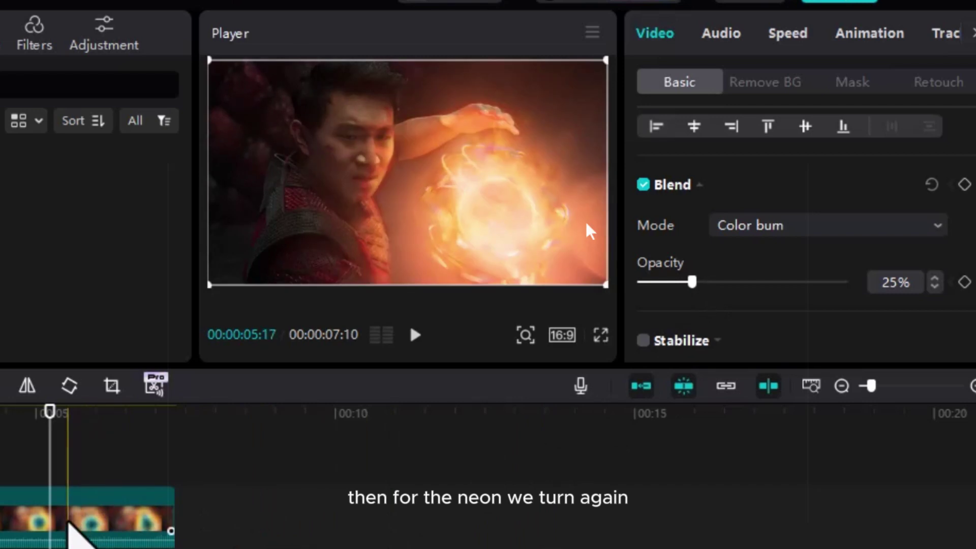
Raise the Neon compound clip's opacity to 35%.
left_click(70, 521)
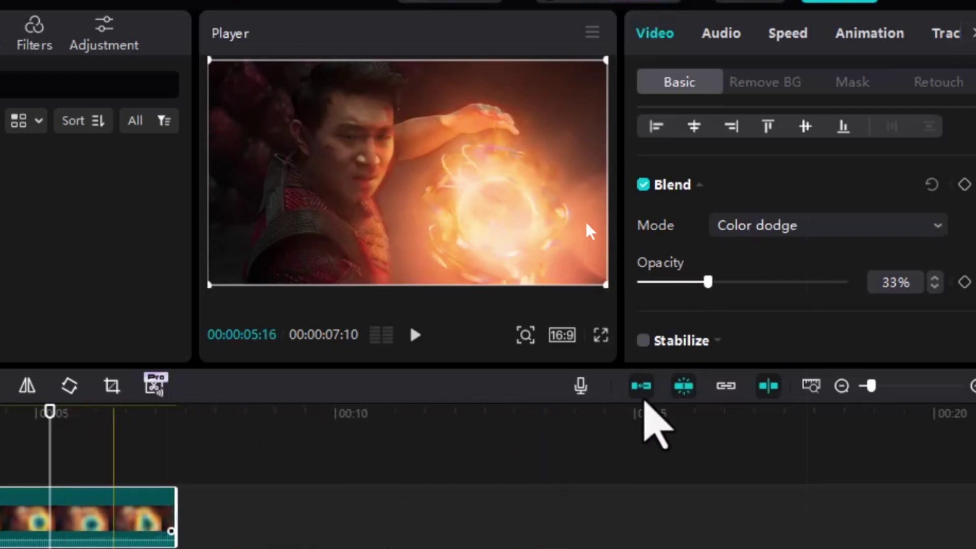
left_click_drag(708, 281, 712, 282)
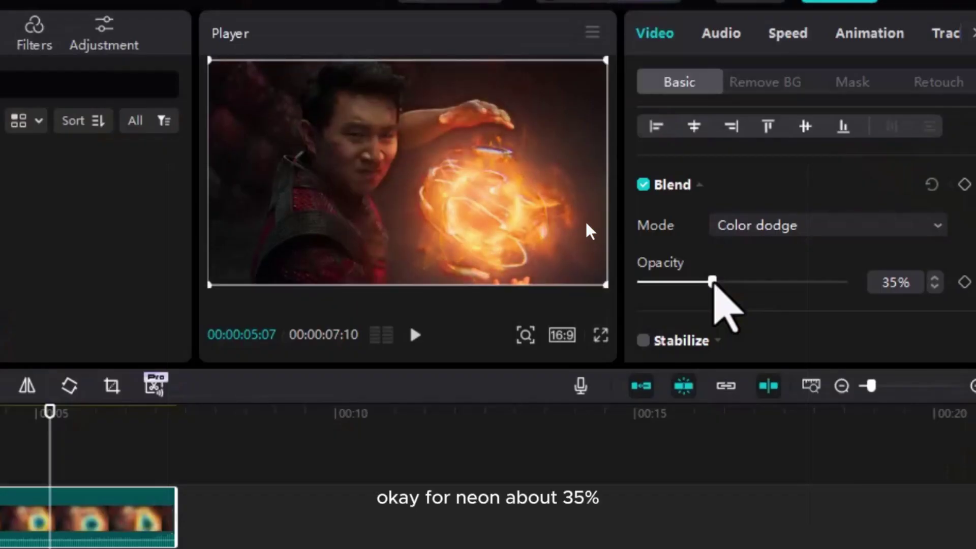
left_click(88, 453)
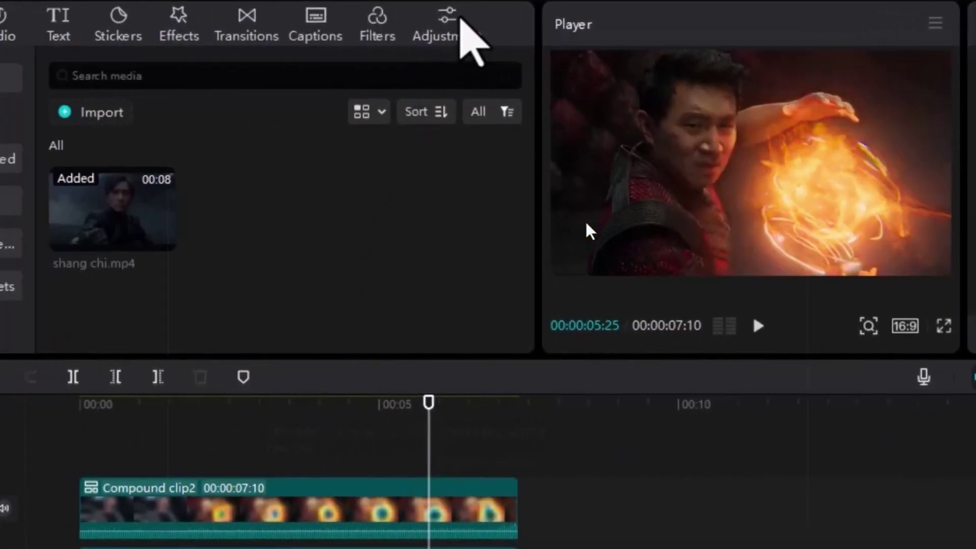
Add a custom adjustment layer above the Neon compound clip, stretched to the clip's full length.
left_click(460, 19)
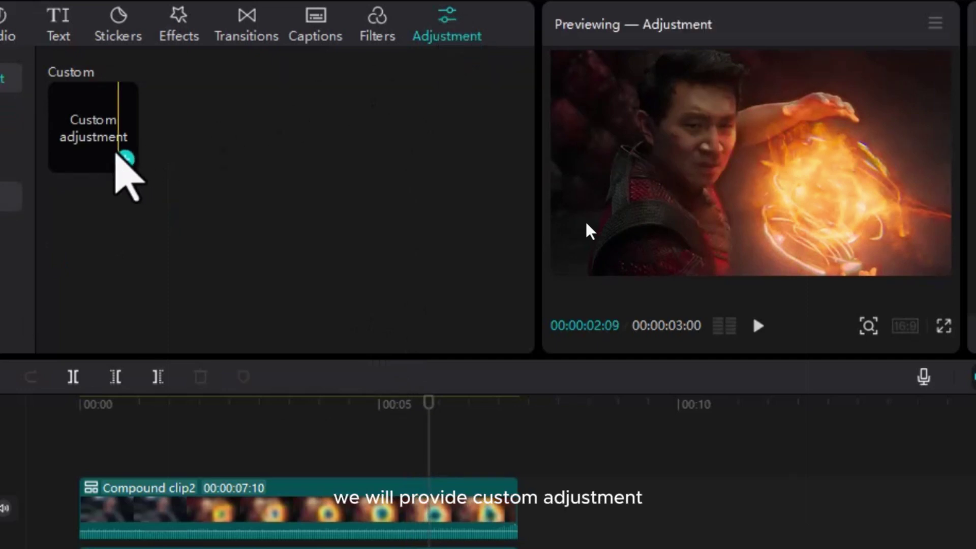
left_click_drag(94, 115, 82, 485)
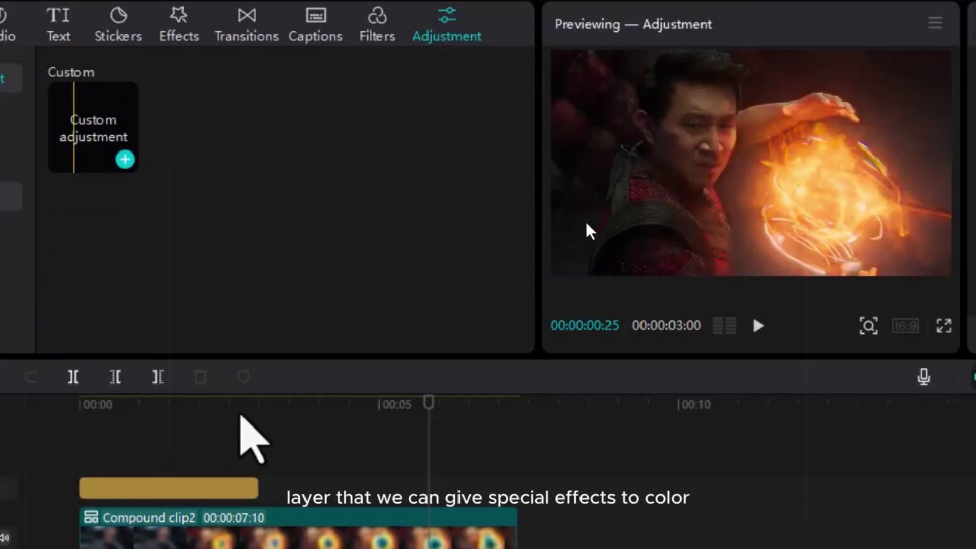
left_click(240, 416)
left_click(257, 489)
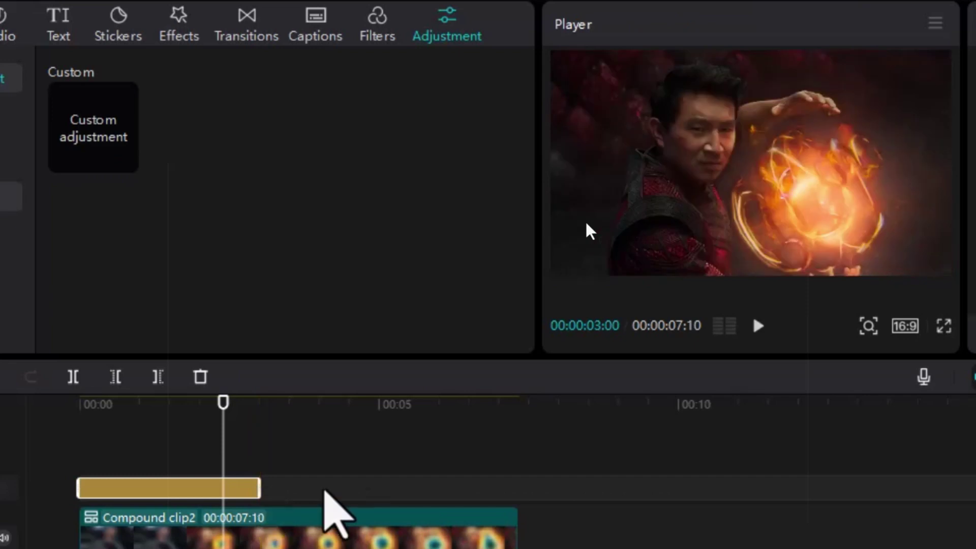
left_click_drag(325, 489, 516, 489)
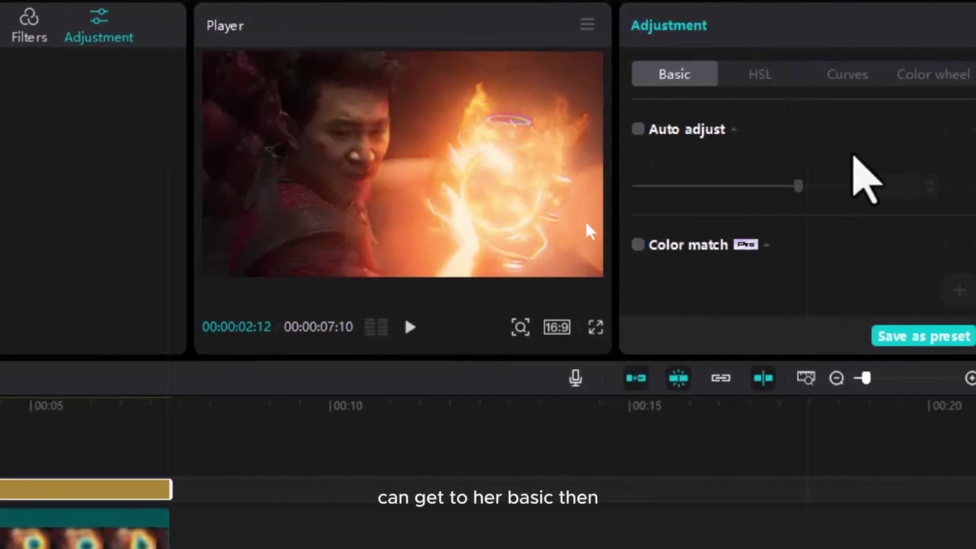
Set the Blacks of the custom adjustment layer to -9.
scroll(854, 158, "down", 6)
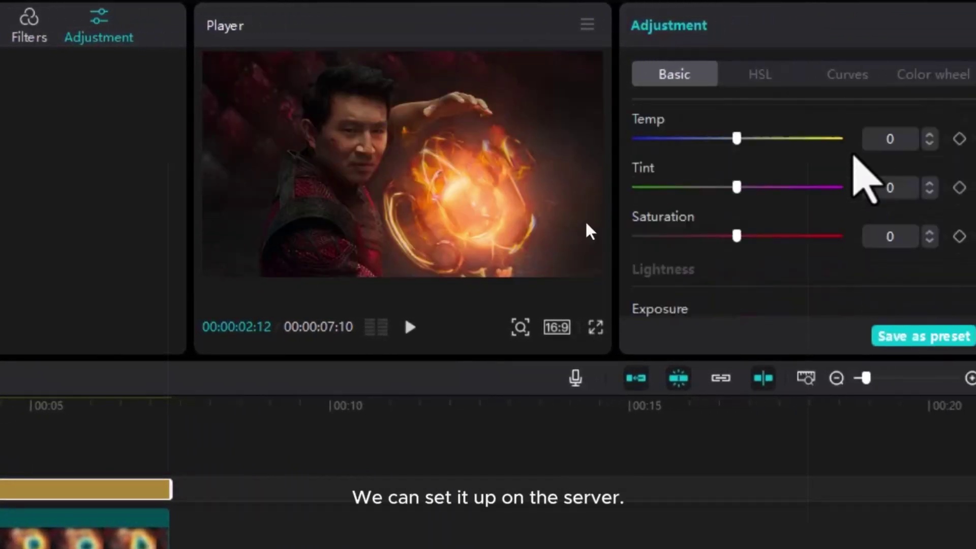
scroll(854, 158, "down", 4)
scroll(853, 156, "down", 5)
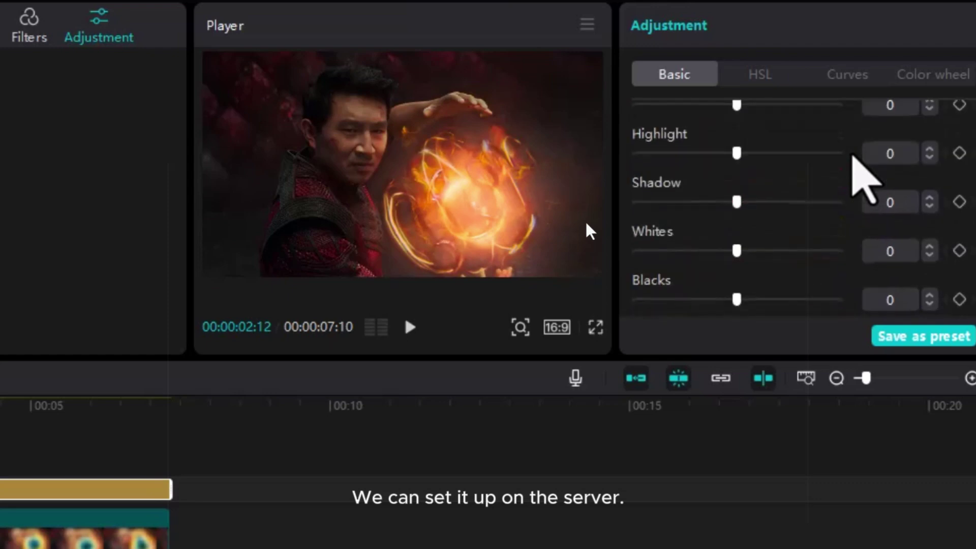
scroll(854, 161, "down", 3)
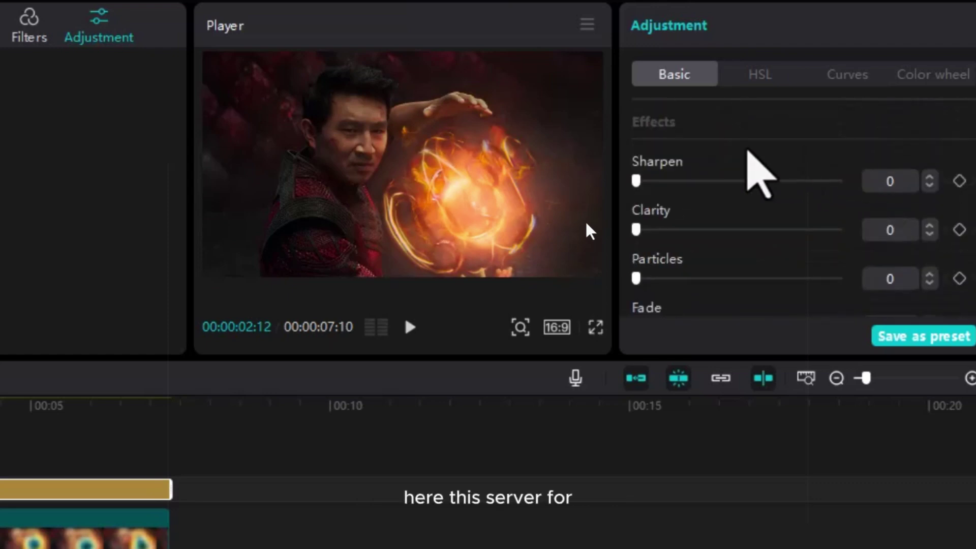
scroll(711, 164, "down", 2)
scroll(726, 158, "up", 2)
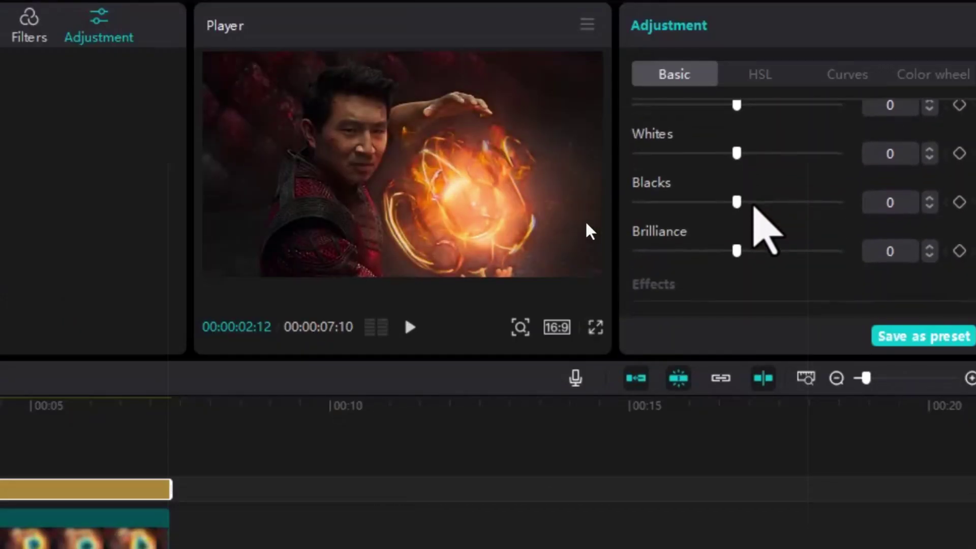
left_click_drag(732, 202, 712, 203)
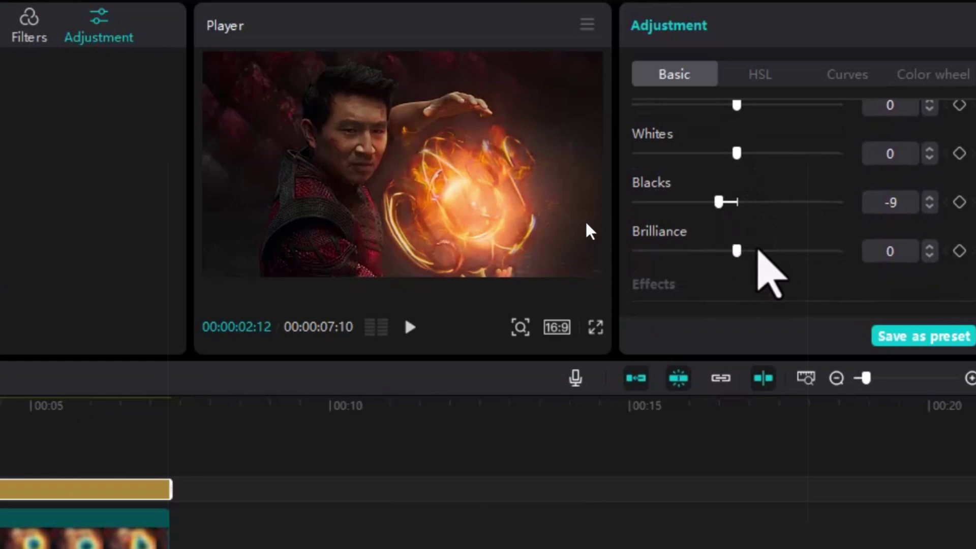
left_click(756, 251)
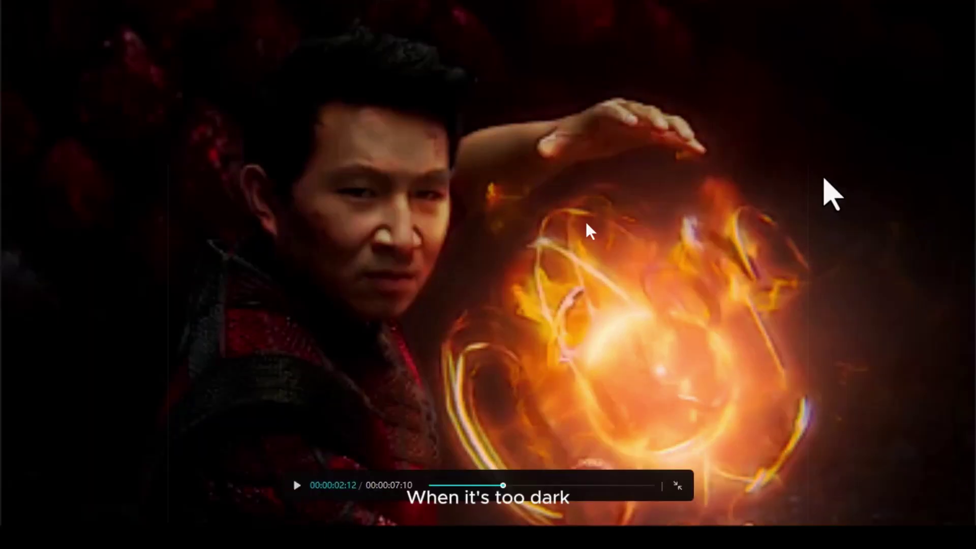
Compare the adjustment layer's Blacks settings in the full-screen preview and reset Blacks to 0.
key("Escape")
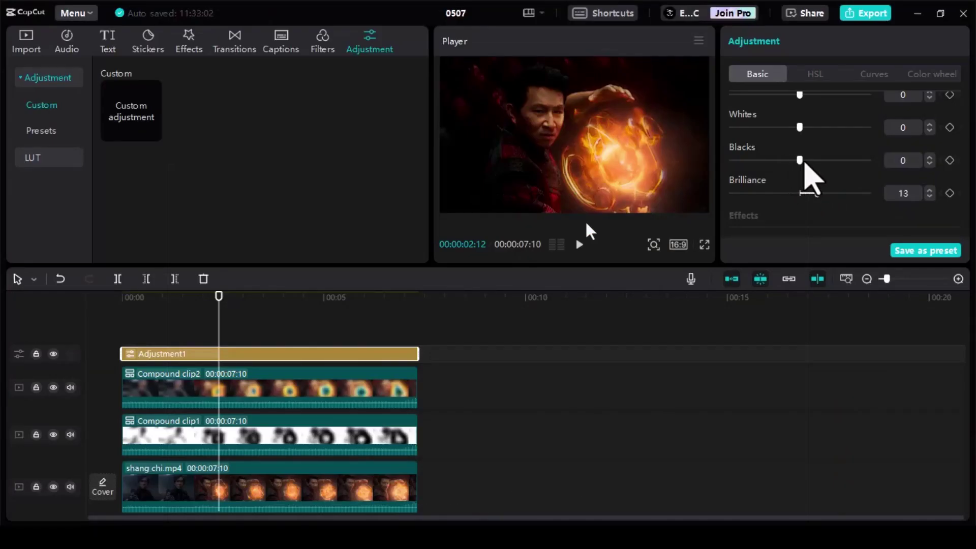
key("ctrl+shift+f")
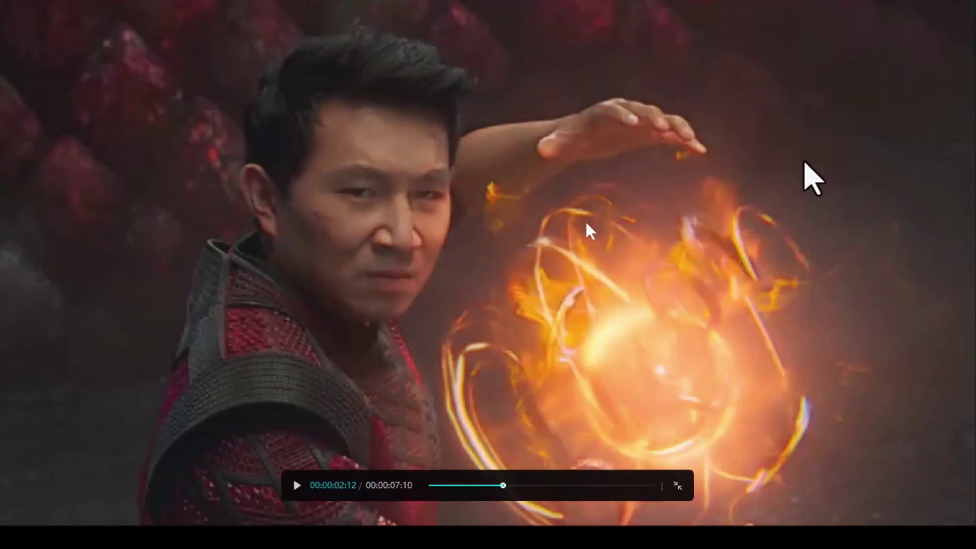
key("Escape")
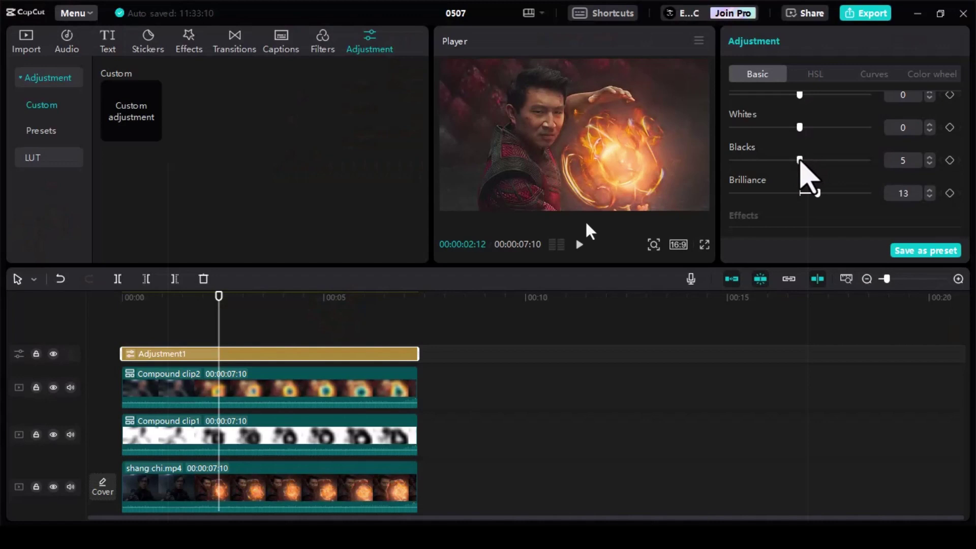
left_click(801, 161)
Set the adjustment layer's Contrast to 6 and Highlight to 5.
scroll(818, 170, "up", 6)
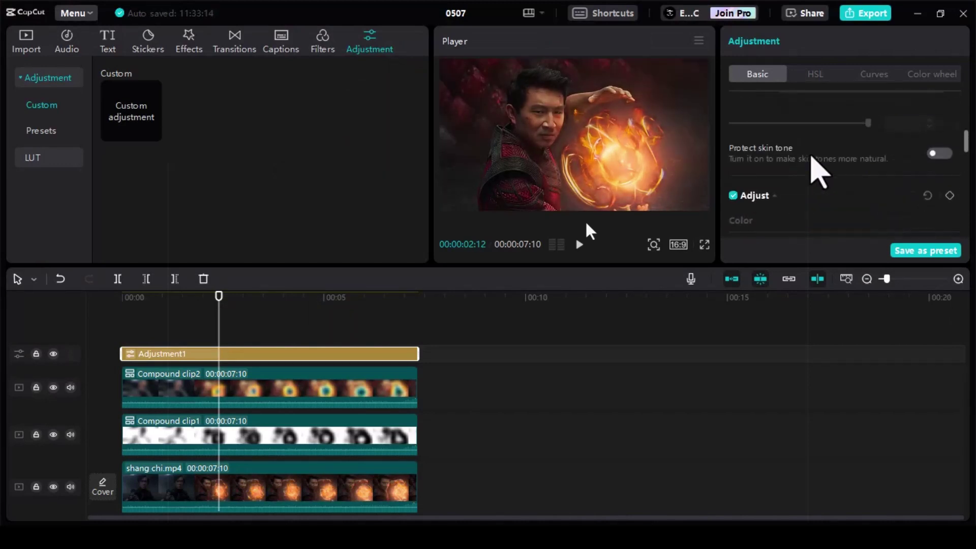
scroll(818, 171, "down", 8)
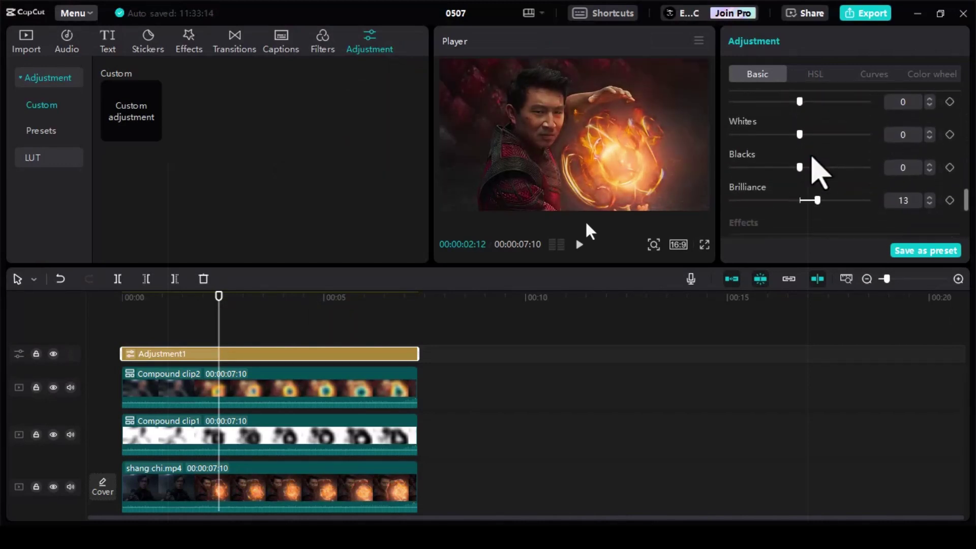
scroll(818, 170, "up", 2)
scroll(812, 158, "up", 3)
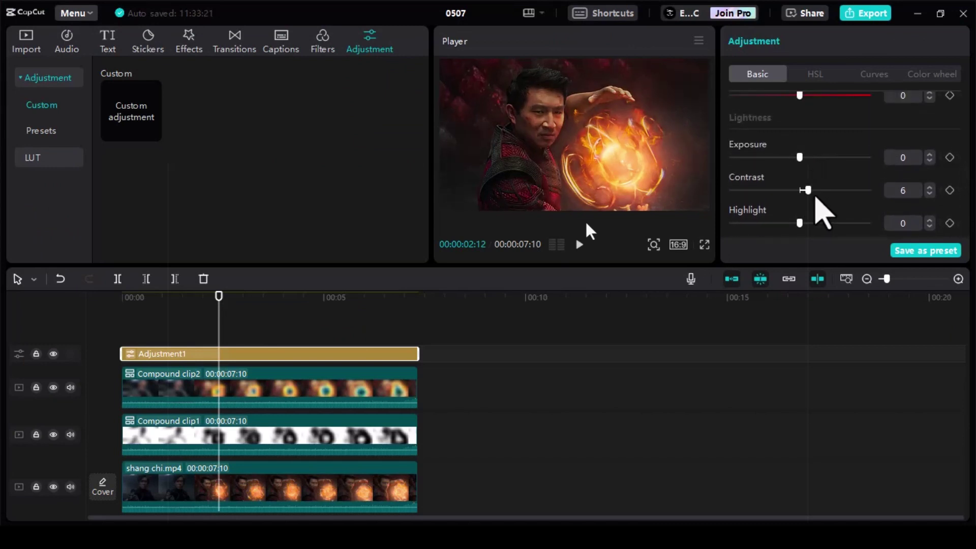
scroll(819, 211, "down", 1)
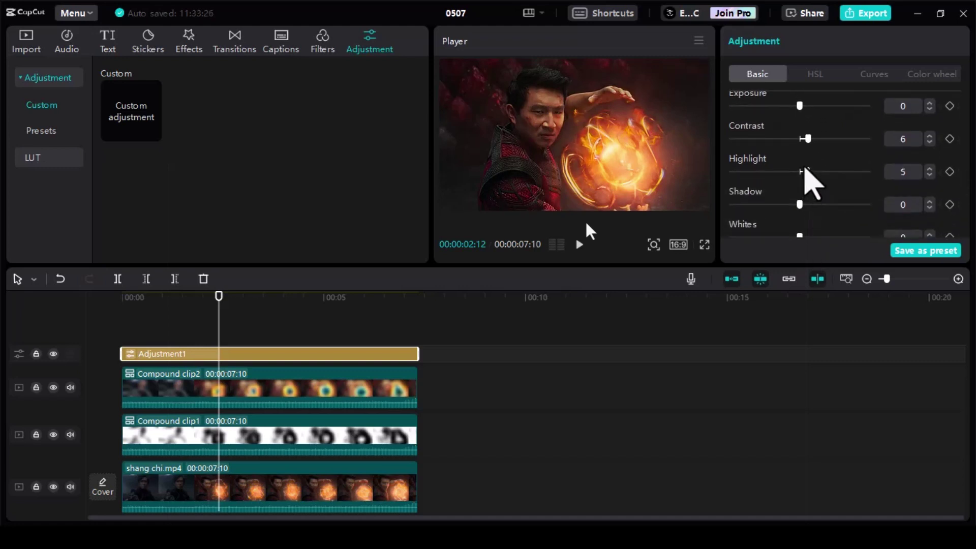
Set the adjustment layer's Exposure to 3 and check the corrected image in the full-screen preview.
scroll(819, 173, "up", 1)
key("ctrl+shift+f")
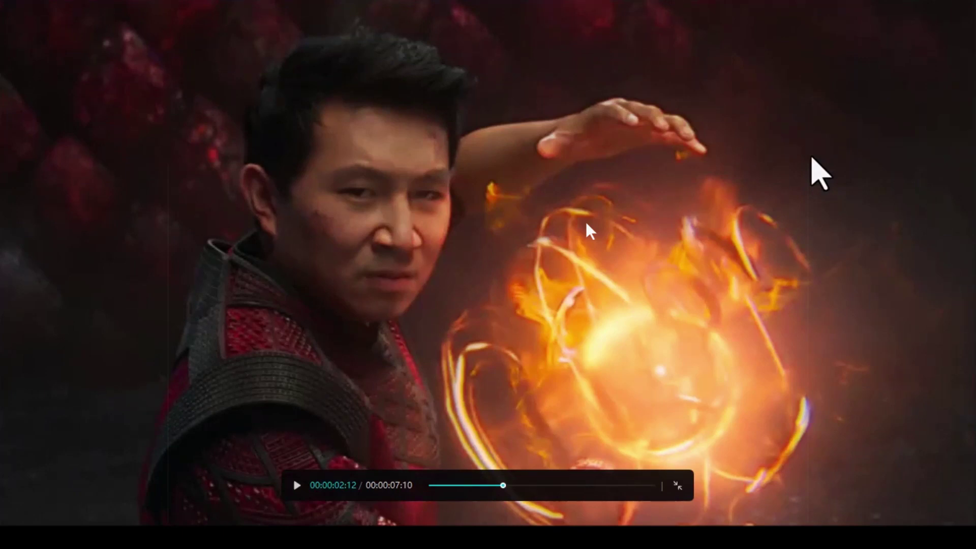
key("Escape")
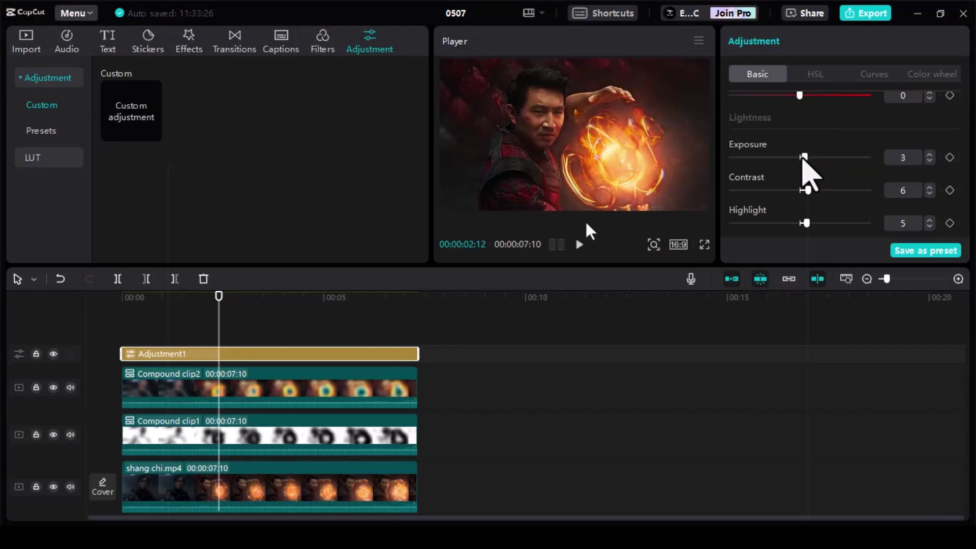
key("ctrl+shift+f")
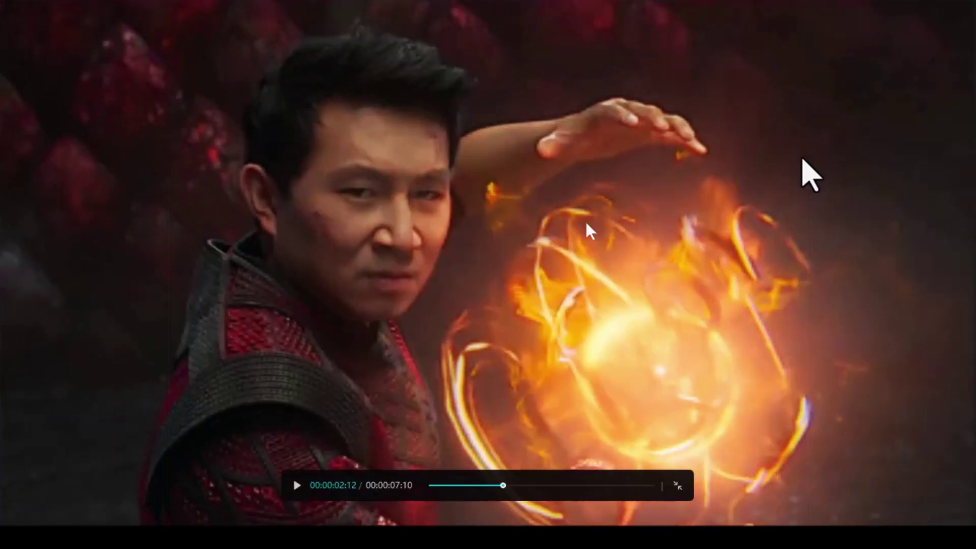
key("Escape")
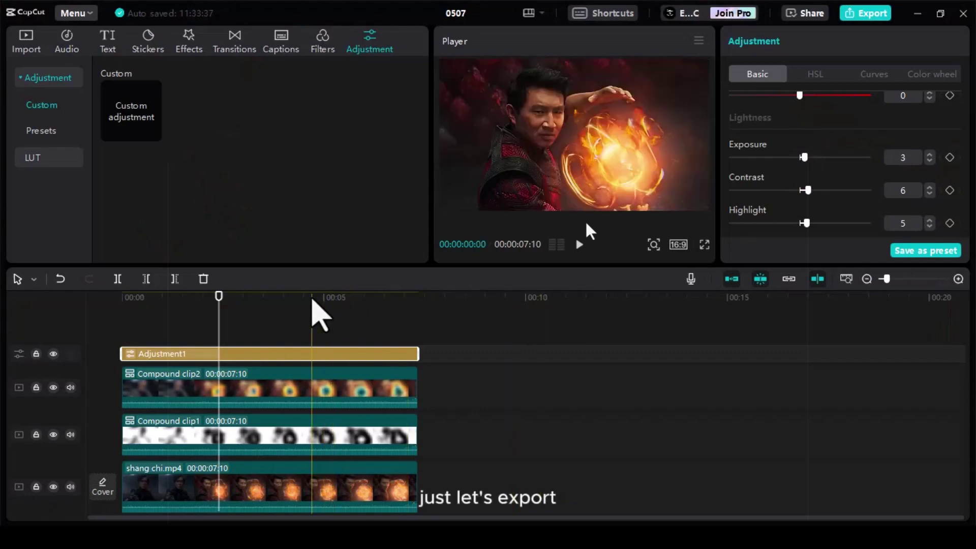
Open the export settings for the 0507 project and set the video resolution to 4K.
left_click(867, 14)
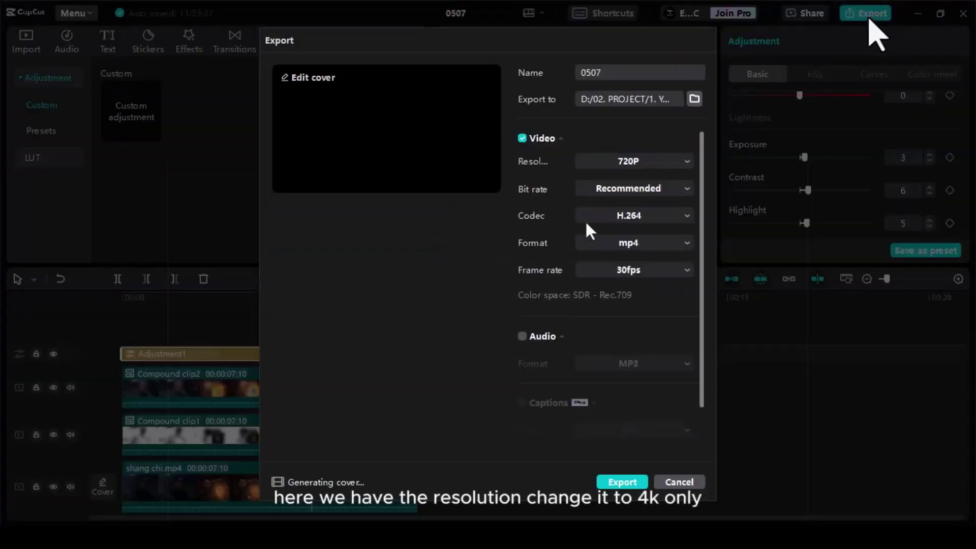
left_click(678, 161)
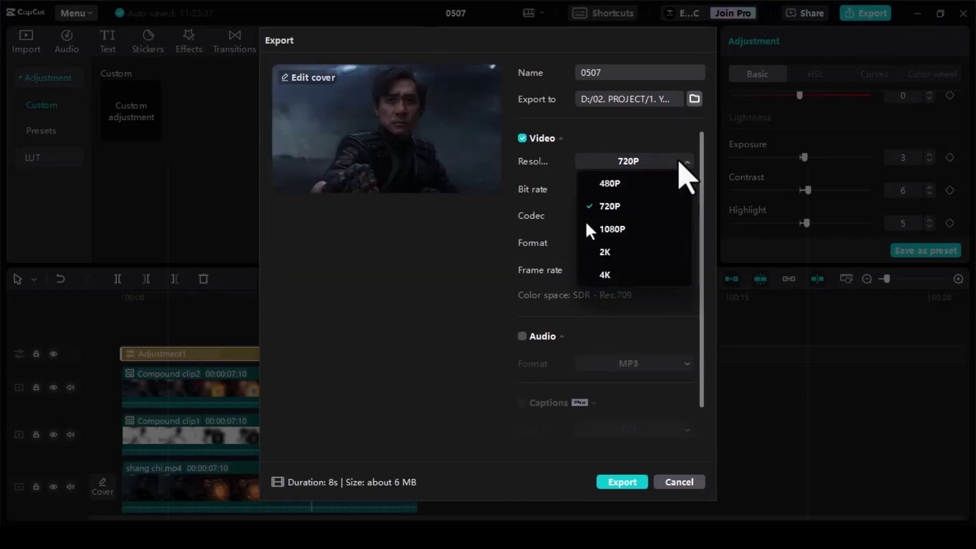
left_click(635, 277)
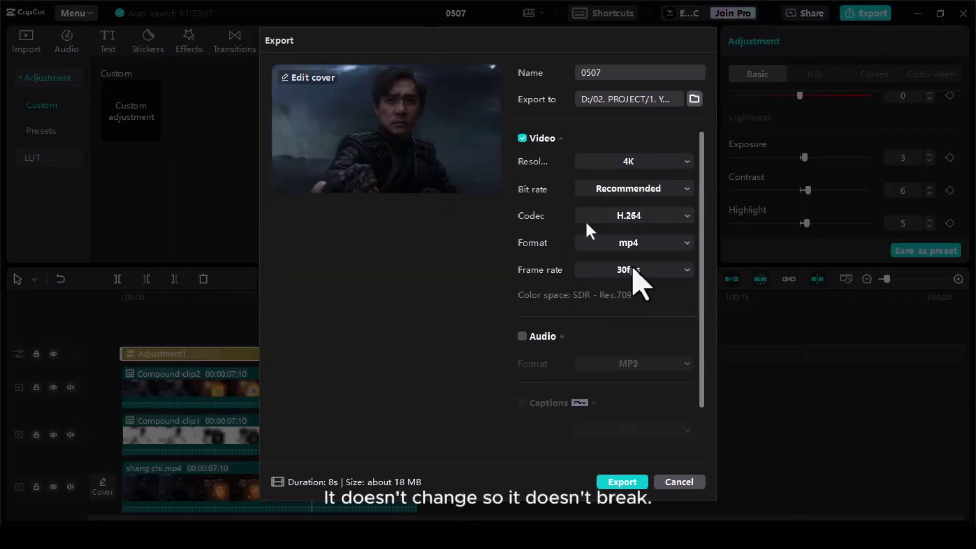